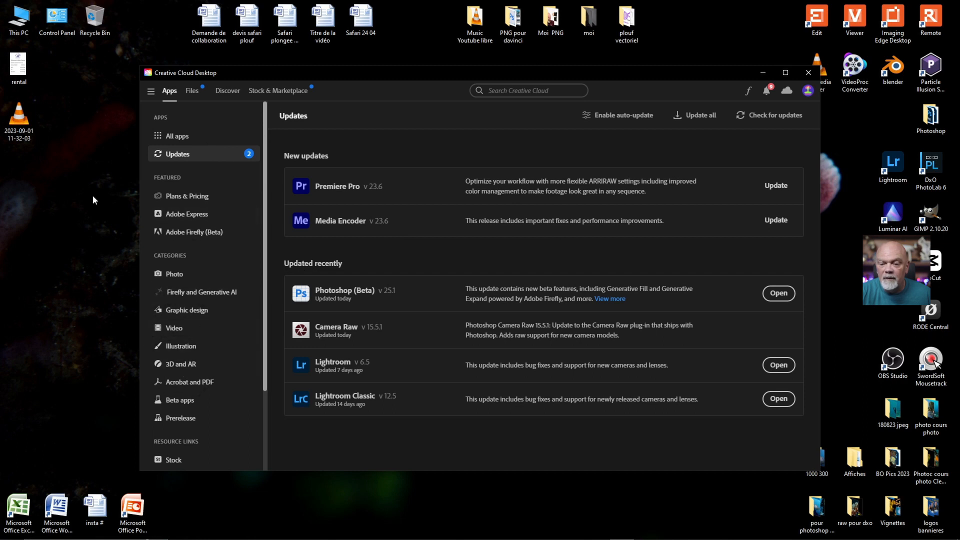
# Step: In Photoshop (Beta), create a 1920 x 1080 pixel document with white background contents, and unlock and hide its background layer
pyautogui.click(173, 402)
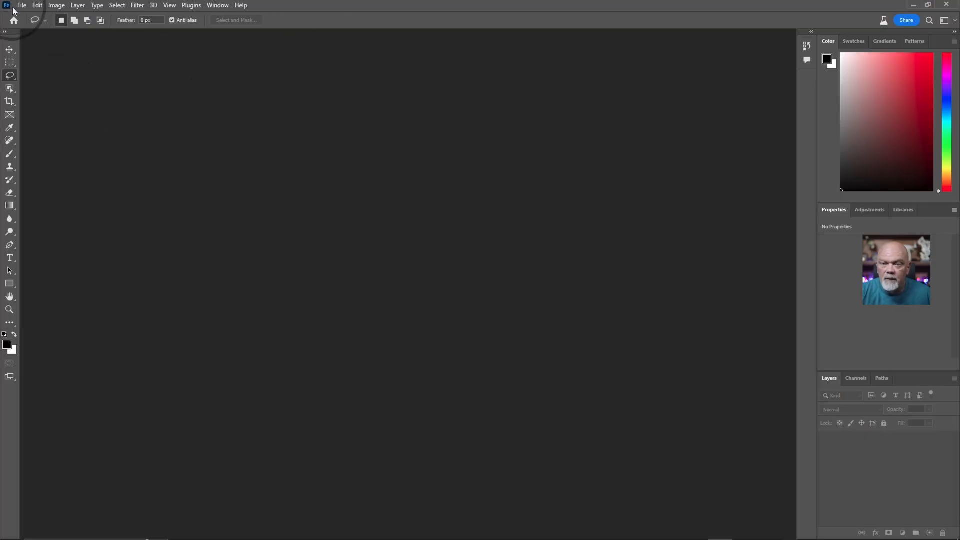
pyautogui.click(20, 8)
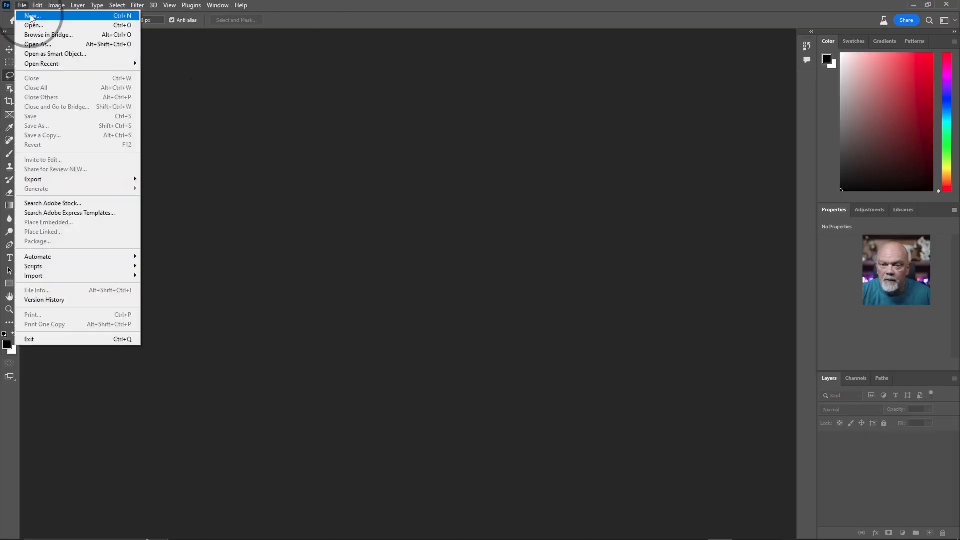
pyautogui.click(40, 18)
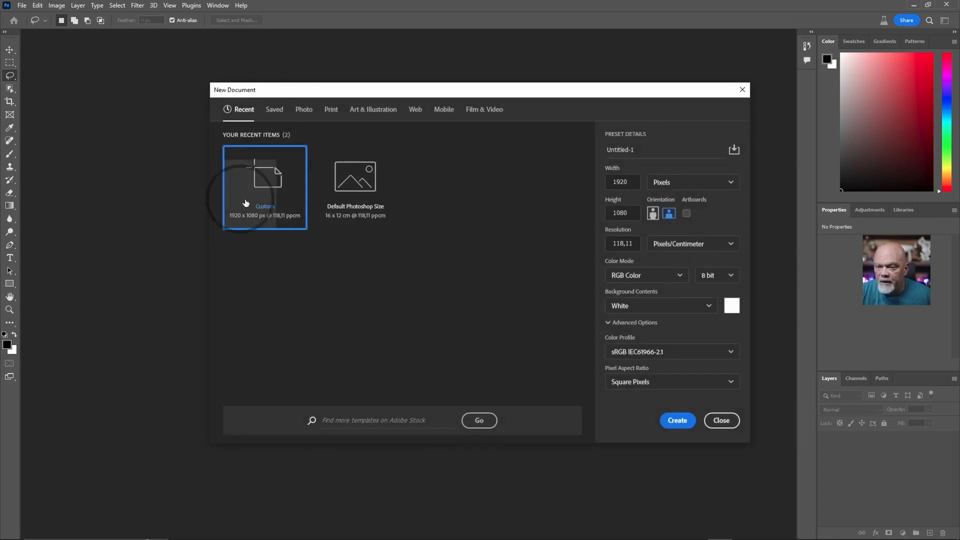
pyautogui.click(687, 422)
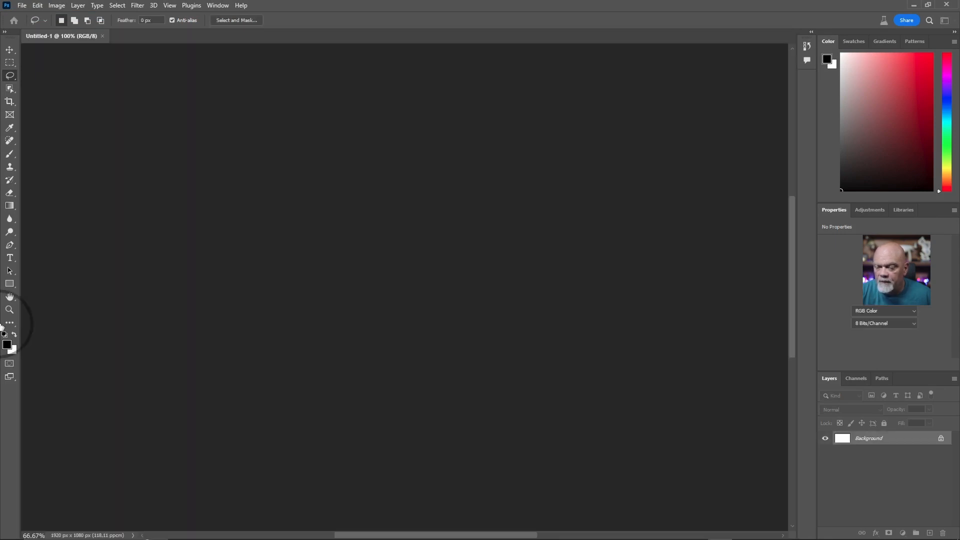
pyautogui.click(940, 439)
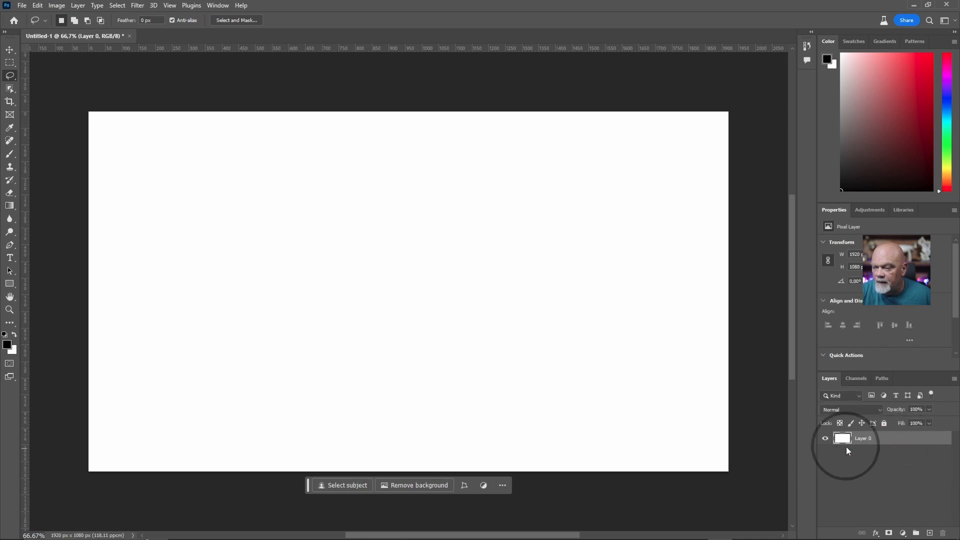
pyautogui.click(825, 439)
# Step: Place the Web-69 image from the "pour photoshop ai beta" folder, enlarging it to about 101.34% to meet the canvas's upper-left corner
pyautogui.moveTo(287, 7); pyautogui.dragTo(380, 53)
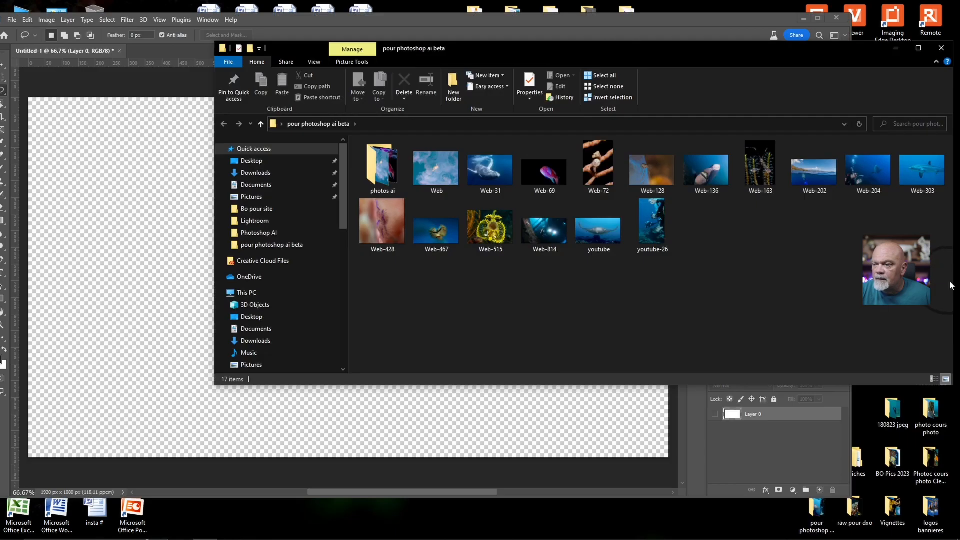
pyautogui.moveTo(543, 170); pyautogui.dragTo(125, 223)
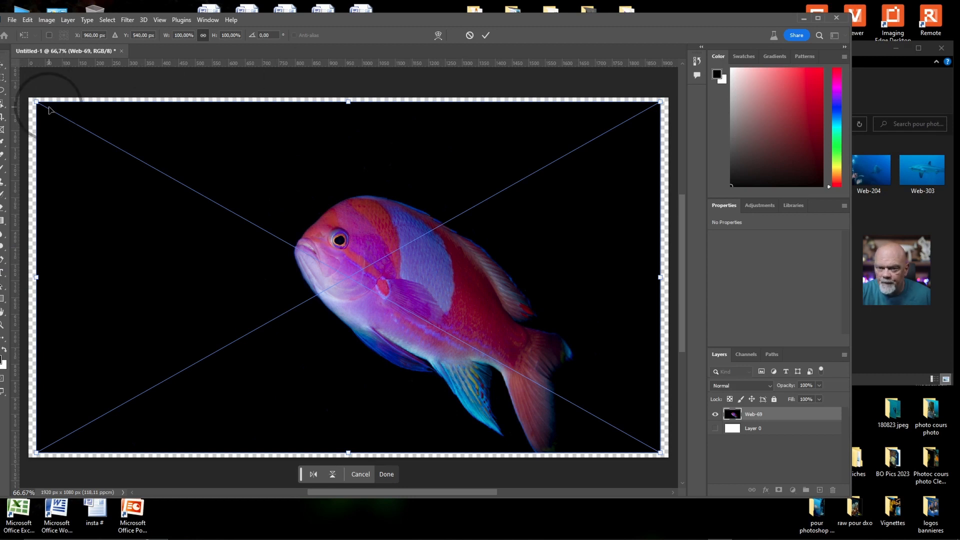
pyautogui.moveTo(35, 100); pyautogui.dragTo(27, 97)
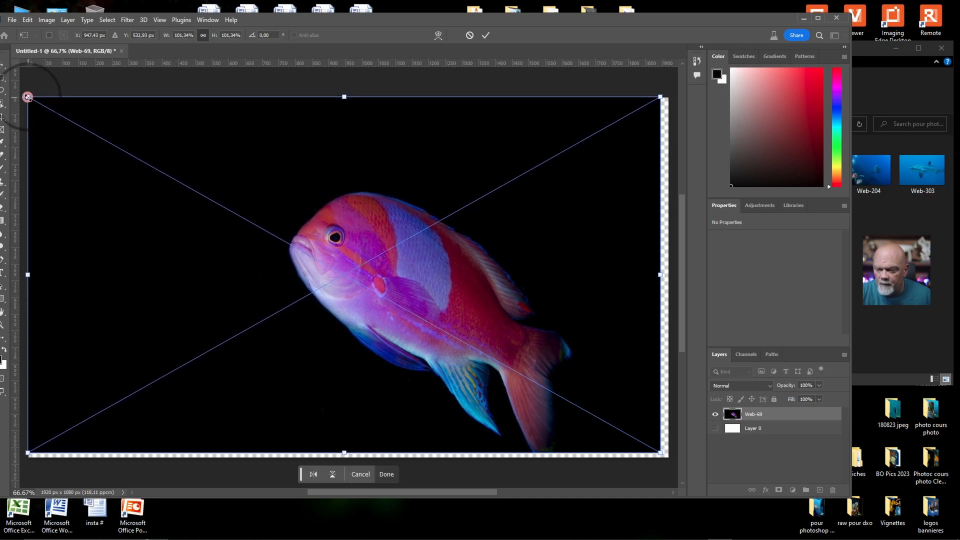
pyautogui.press('Return')
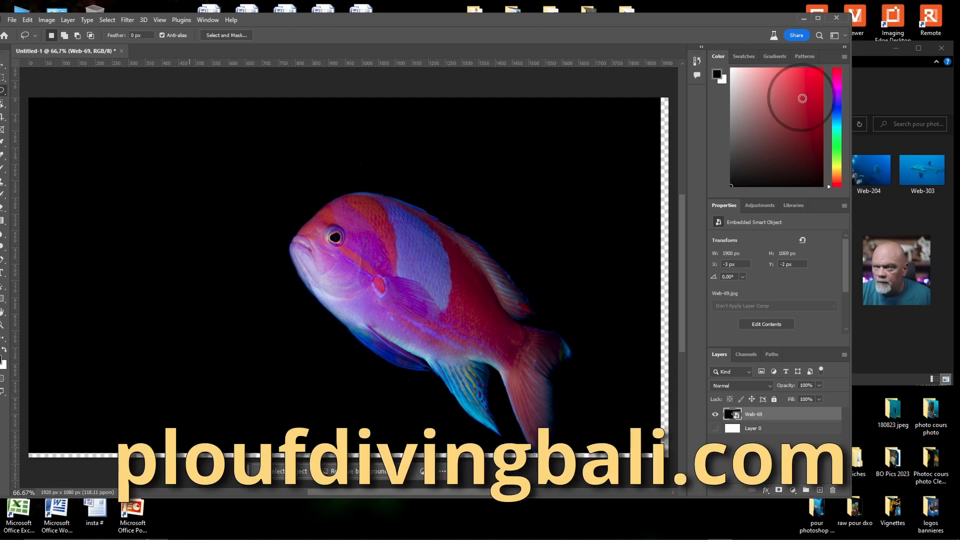
pyautogui.click(818, 18)
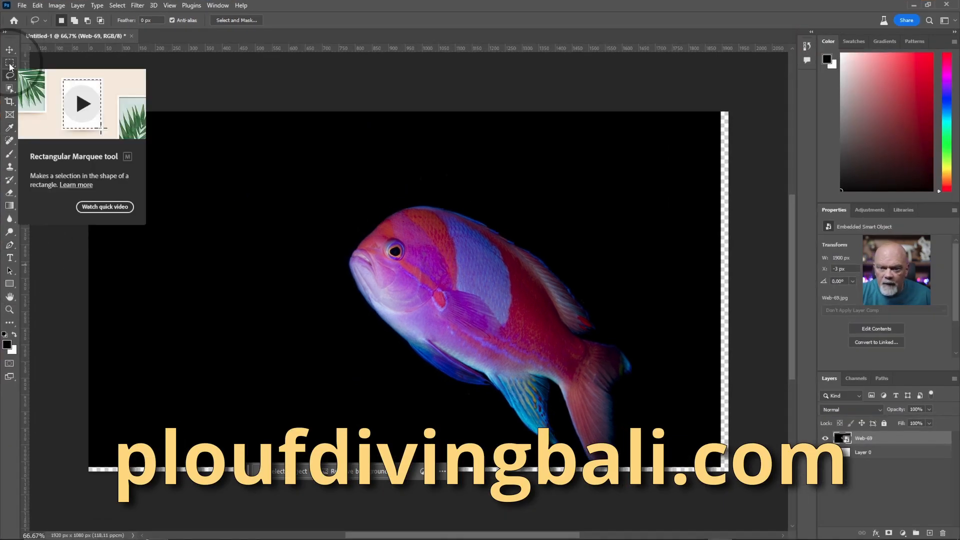
# Step: Select the thin strip along the canvas's bottom edge and fill it with Generative Fill without a prompt
pyautogui.click(10, 63)
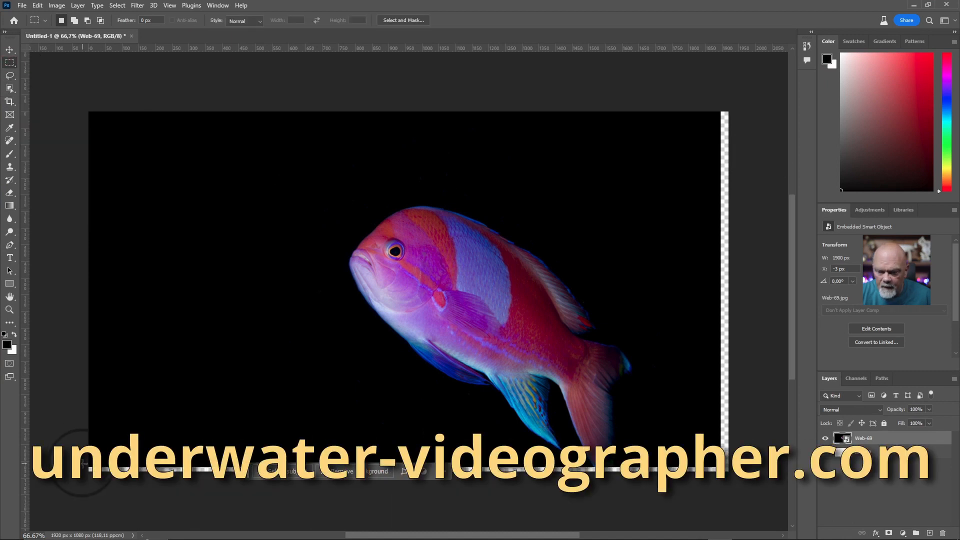
pyautogui.moveTo(89, 462); pyautogui.dragTo(750, 487)
pyautogui.click(331, 486)
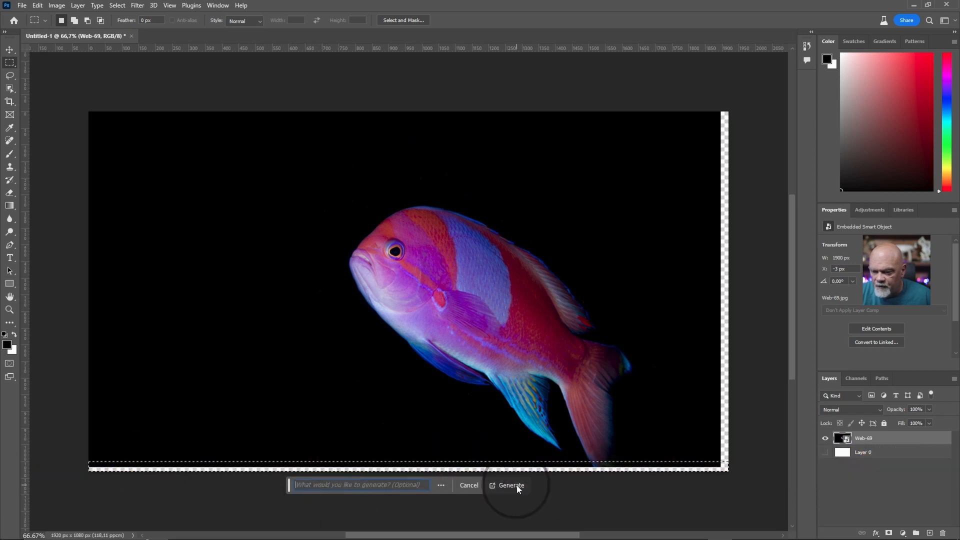
pyautogui.click(510, 485)
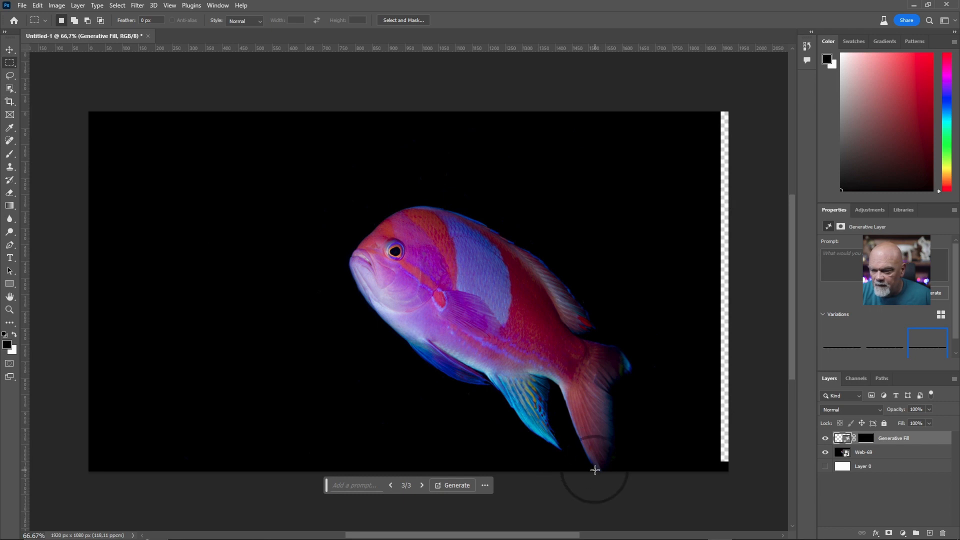
# Step: Enlarge the canvas on all sides to 2067 x 1185 pixels with the Crop tool, using Generative Expand without a prompt
pyautogui.click(9, 102)
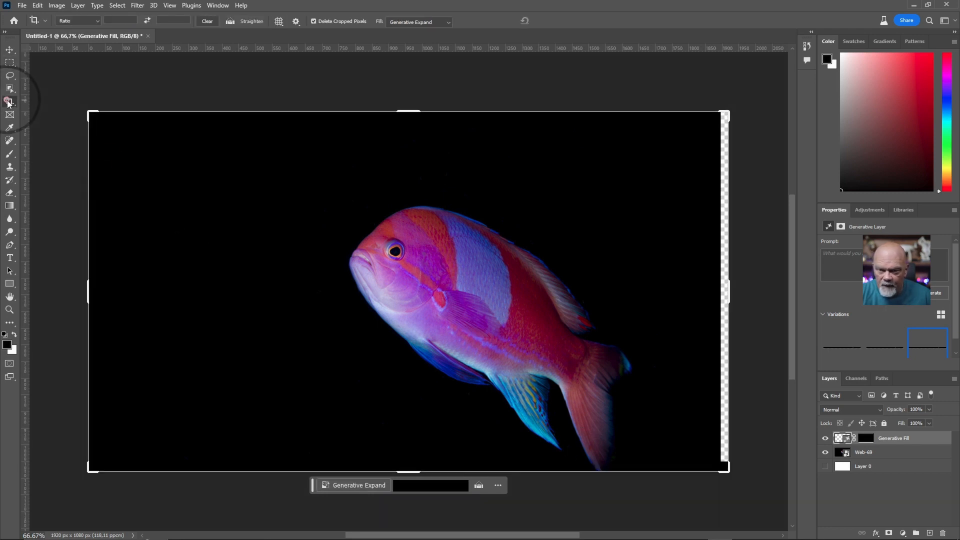
pyautogui.moveTo(726, 471); pyautogui.dragTo(753, 491)
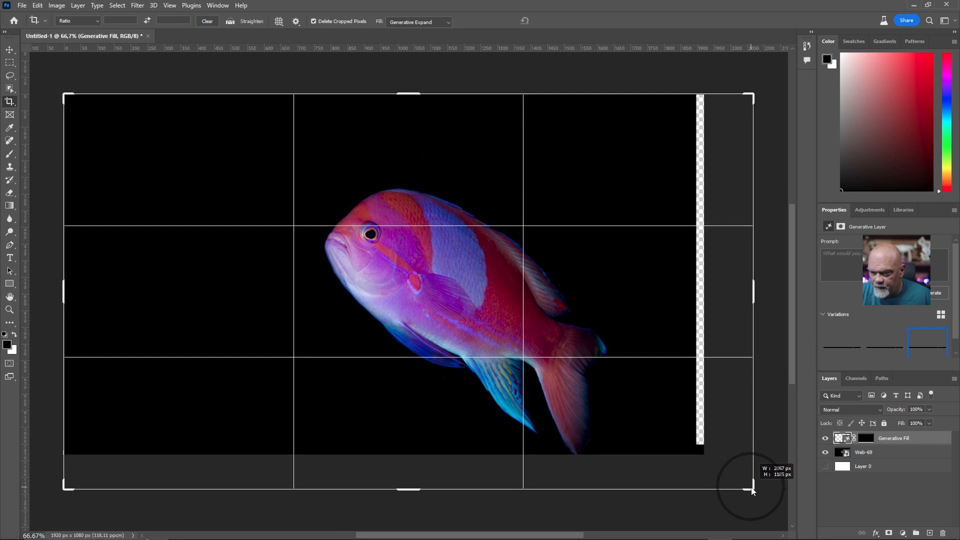
pyautogui.moveTo(572, 324); pyautogui.dragTo(594, 330)
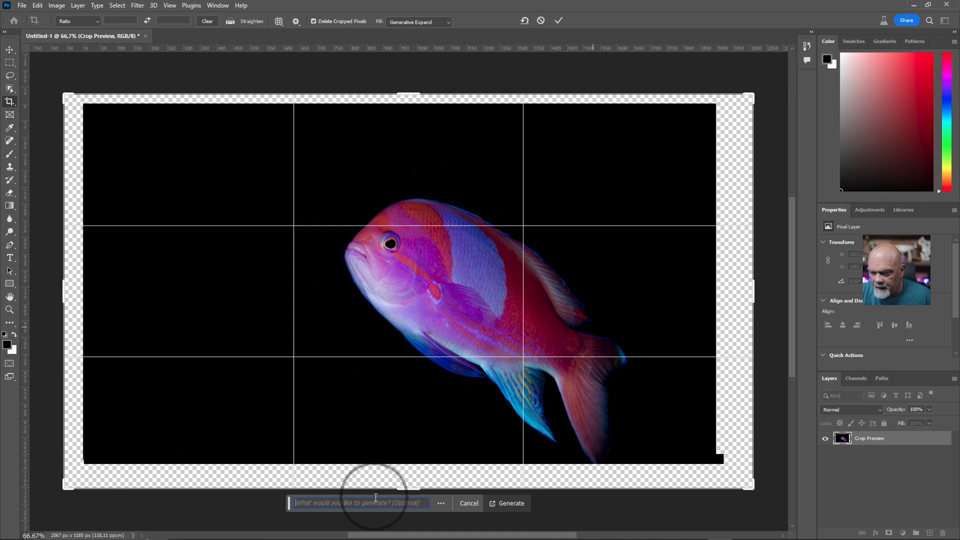
pyautogui.click(511, 503)
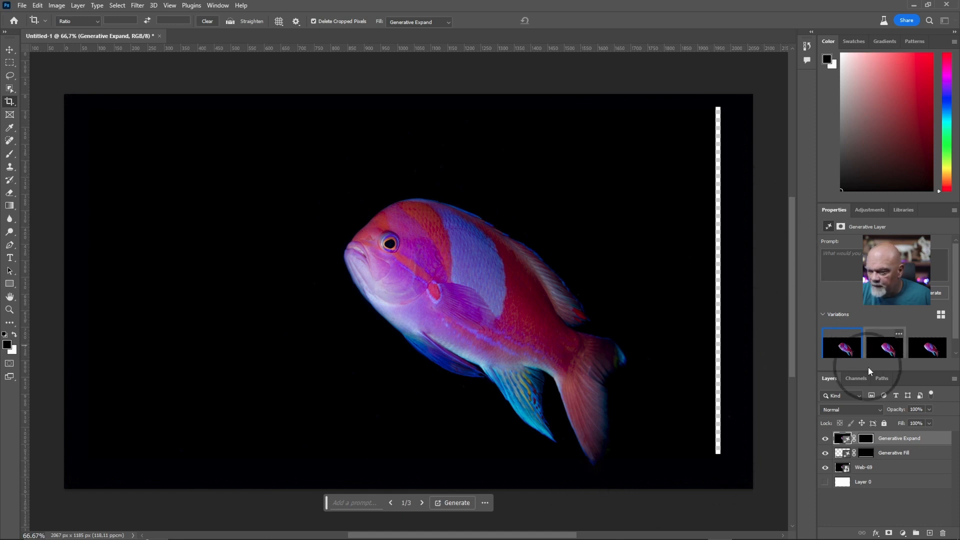
# Step: Compare the Generative Expand variations and keep the second one
pyautogui.click(884, 350)
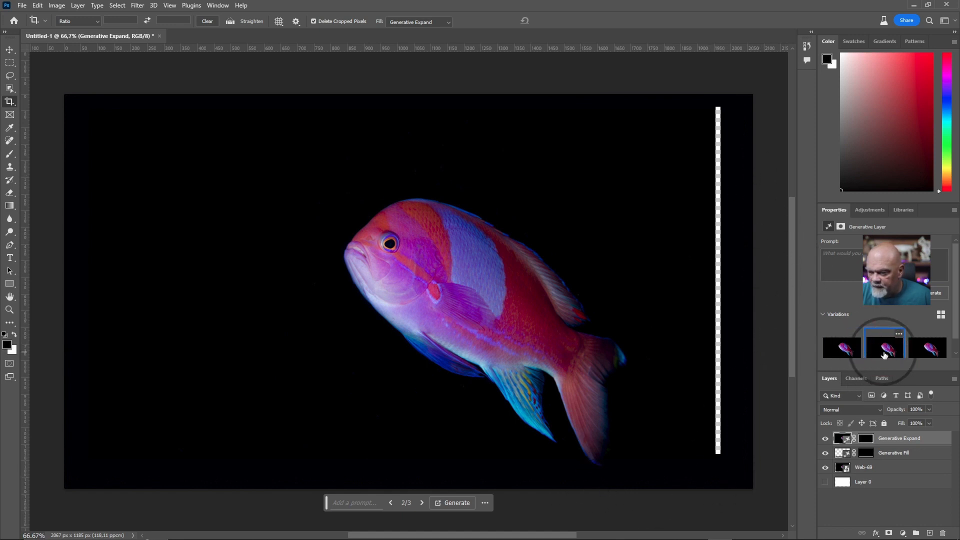
pyautogui.click(933, 345)
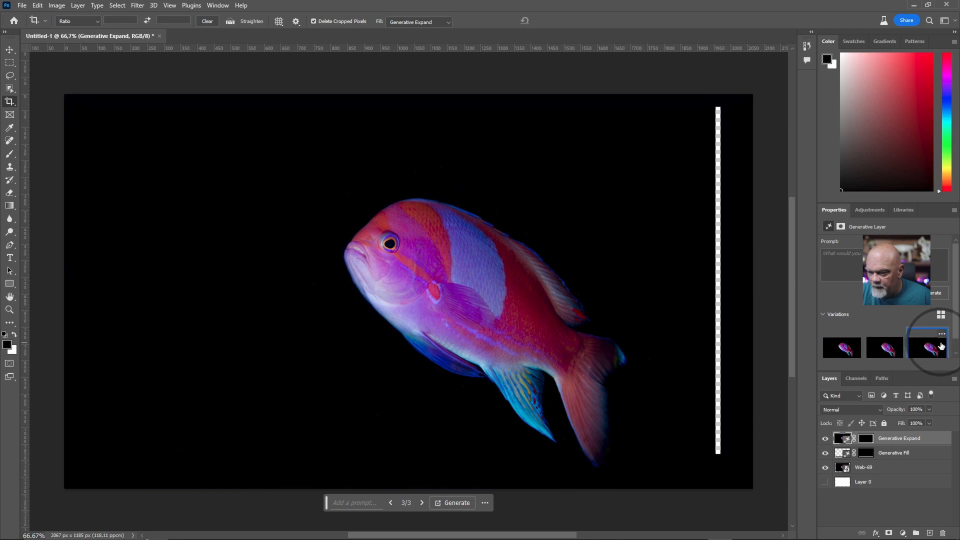
pyautogui.click(873, 351)
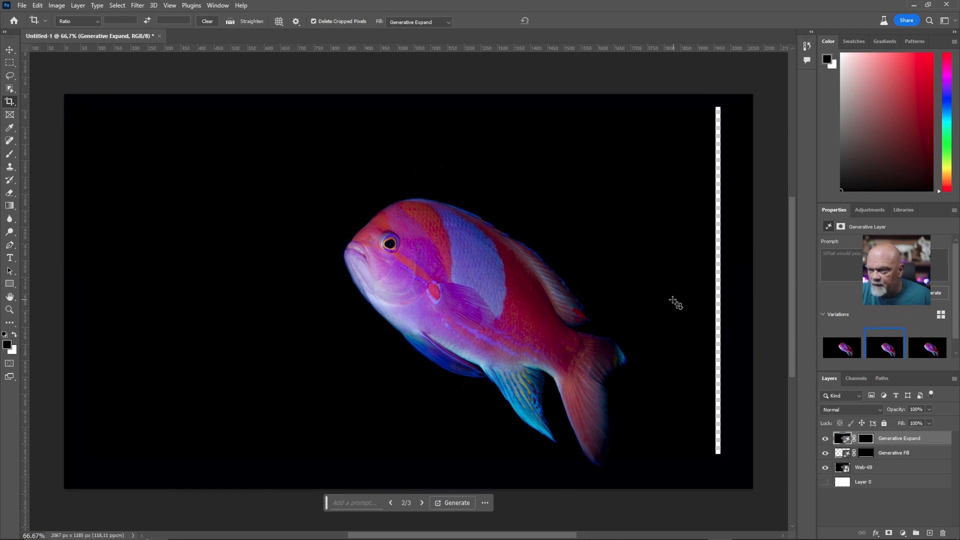
# Step: Select around the remaining transparent vertical strip near the image's right edge and fill it with Generative Fill without a prompt
pyautogui.click(10, 63)
pyautogui.moveTo(704, 103); pyautogui.dragTo(738, 470)
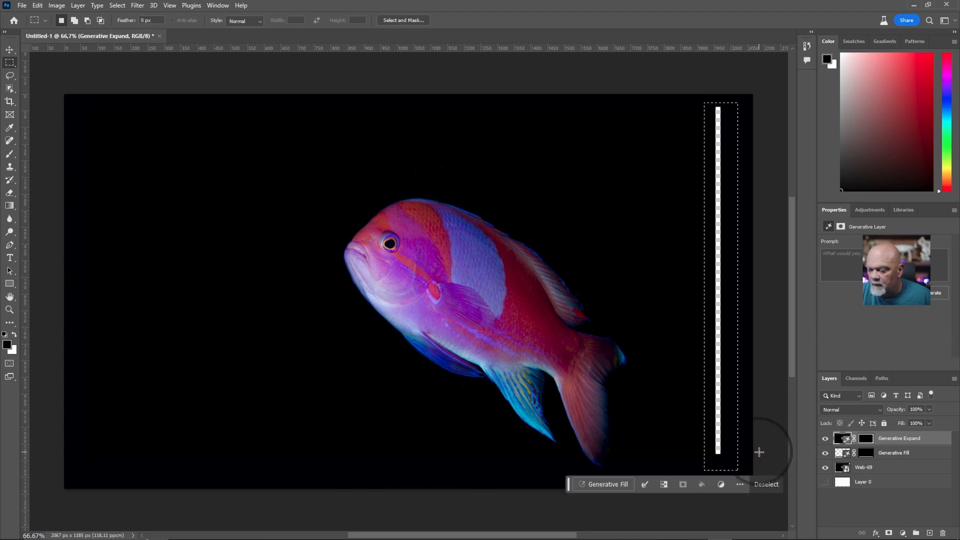
pyautogui.click(607, 482)
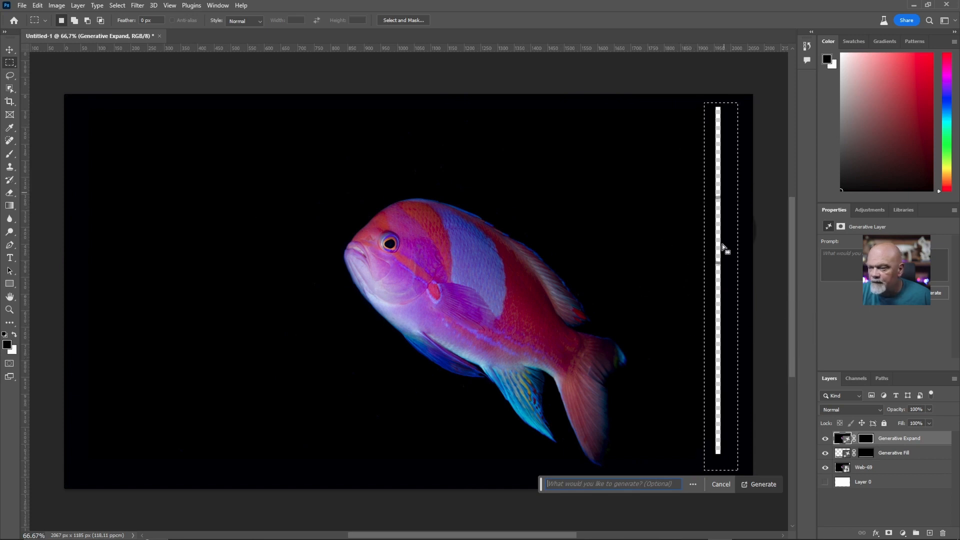
pyautogui.click(761, 485)
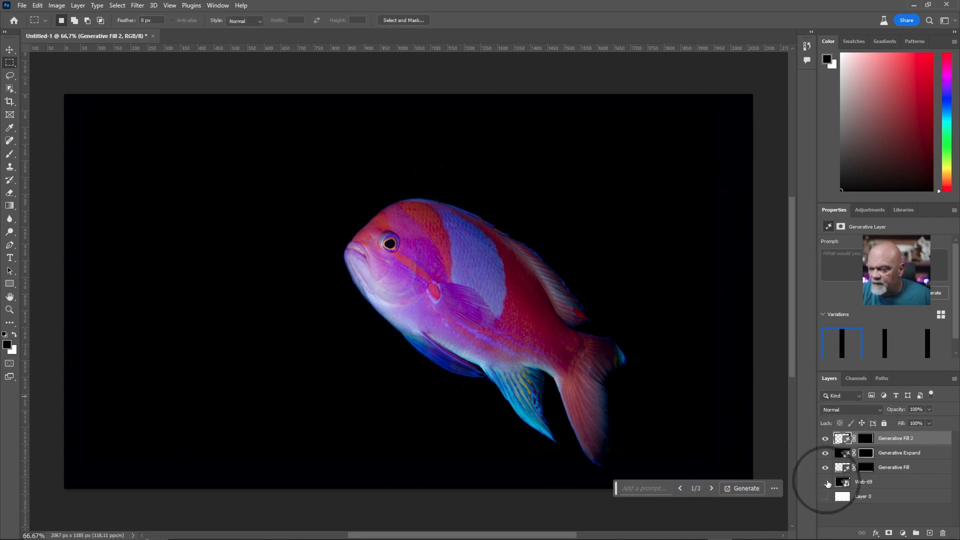
# Step: Toggle the visibility of the Web-69 and generative layers to compare the original image with the added areas
pyautogui.click(825, 481)
pyautogui.click(825, 467)
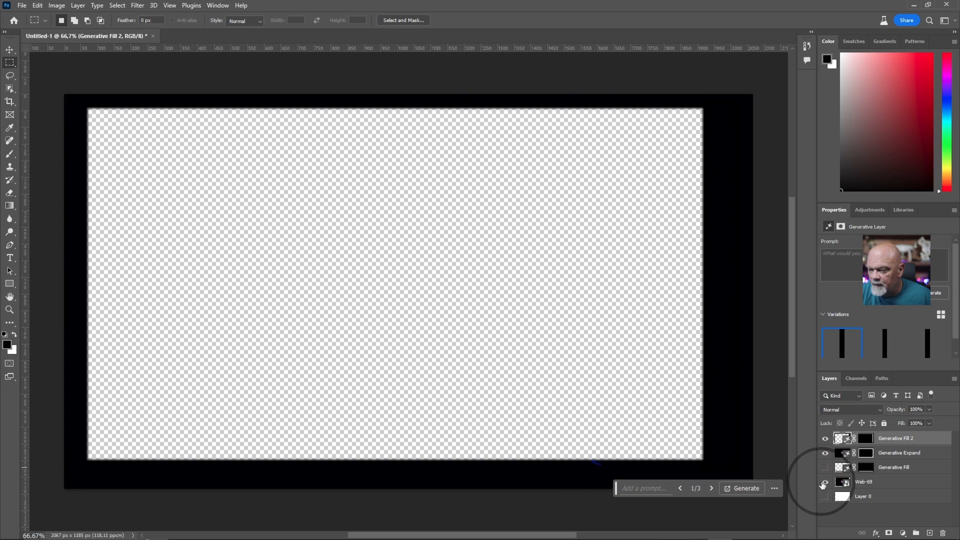
pyautogui.click(824, 481)
pyautogui.click(824, 452)
pyautogui.click(825, 438)
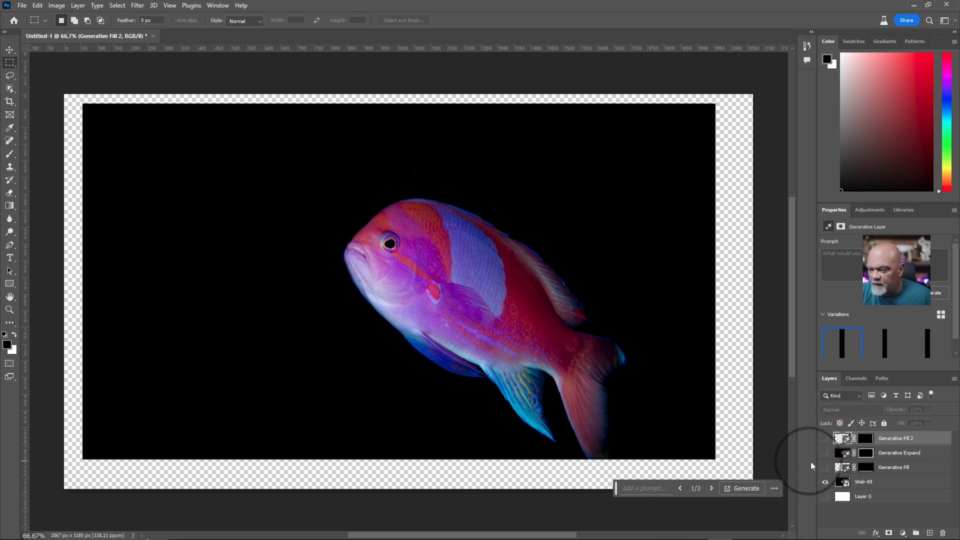
pyautogui.click(824, 438)
pyautogui.click(824, 453)
pyautogui.click(824, 466)
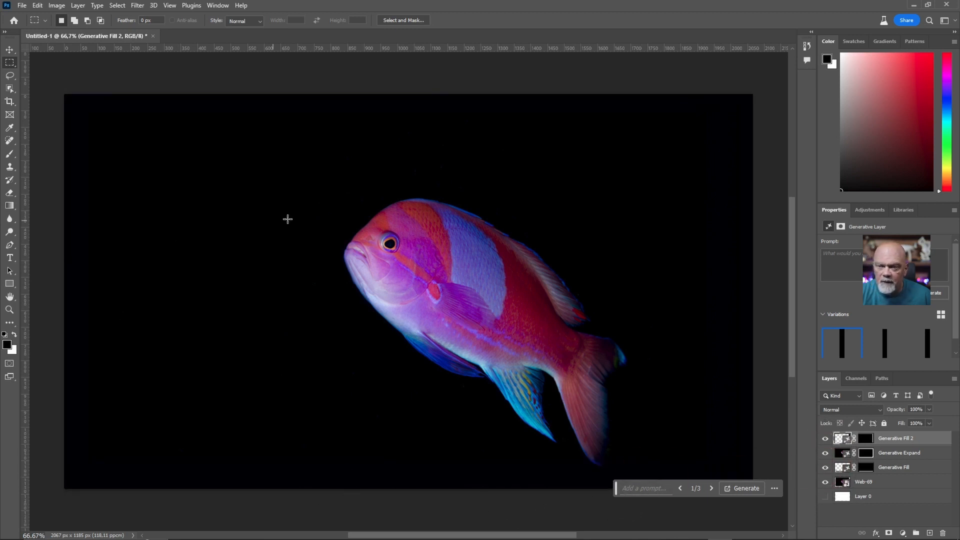
# Step: Select the full-width band above the fish, slightly overlapping its back, and apply Generative Fill with the prompt "water reflection"
pyautogui.press('l')
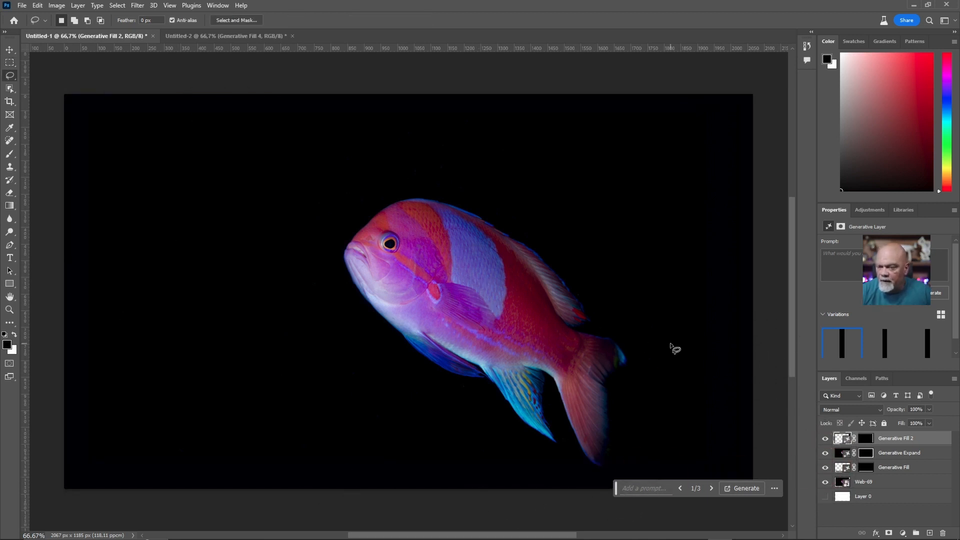
pyautogui.click(8, 64)
pyautogui.moveTo(64, 94); pyautogui.dragTo(777, 203)
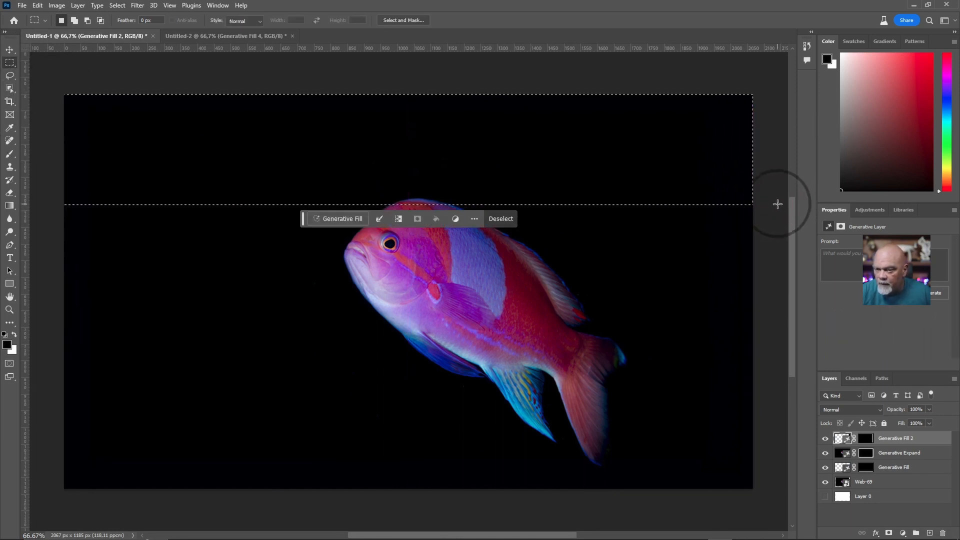
pyautogui.click(326, 219)
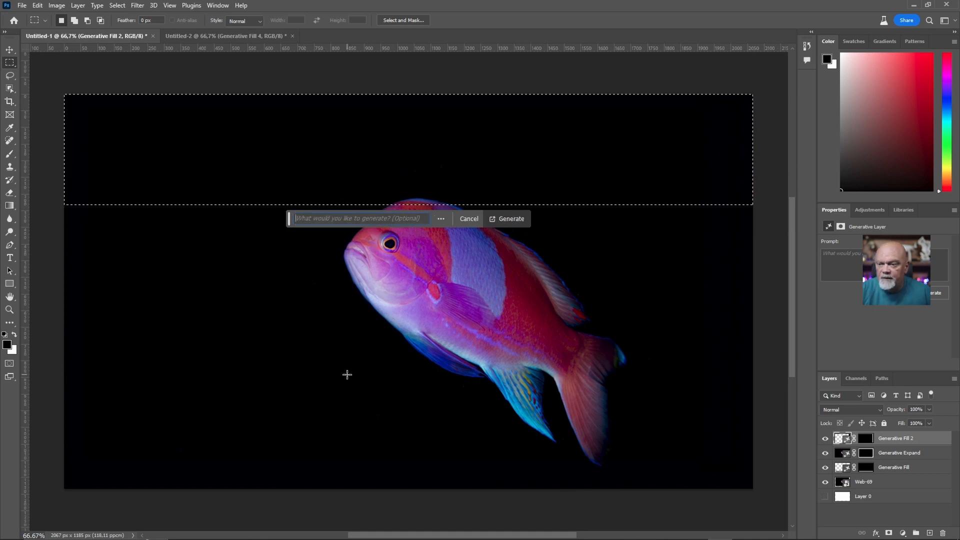
pyautogui.write('w')
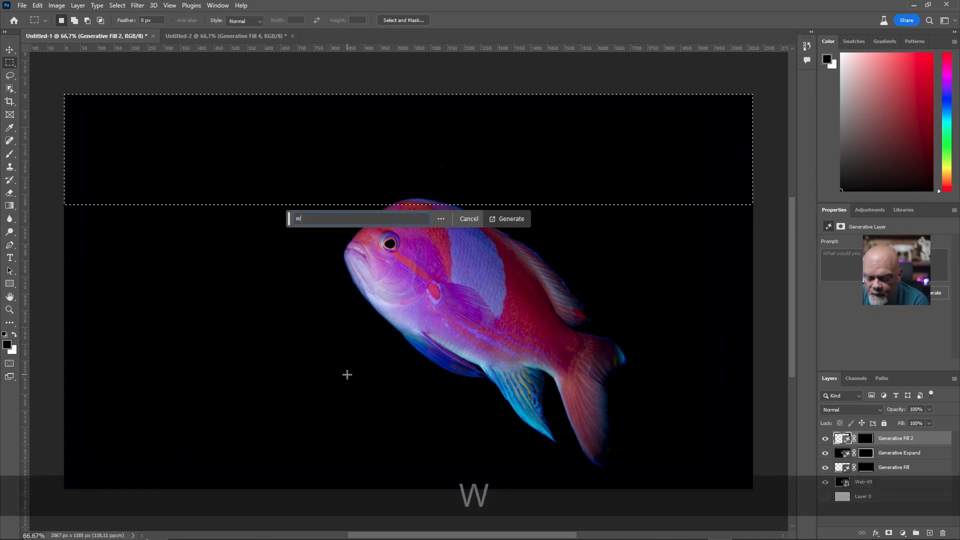
pyautogui.write('ater r')
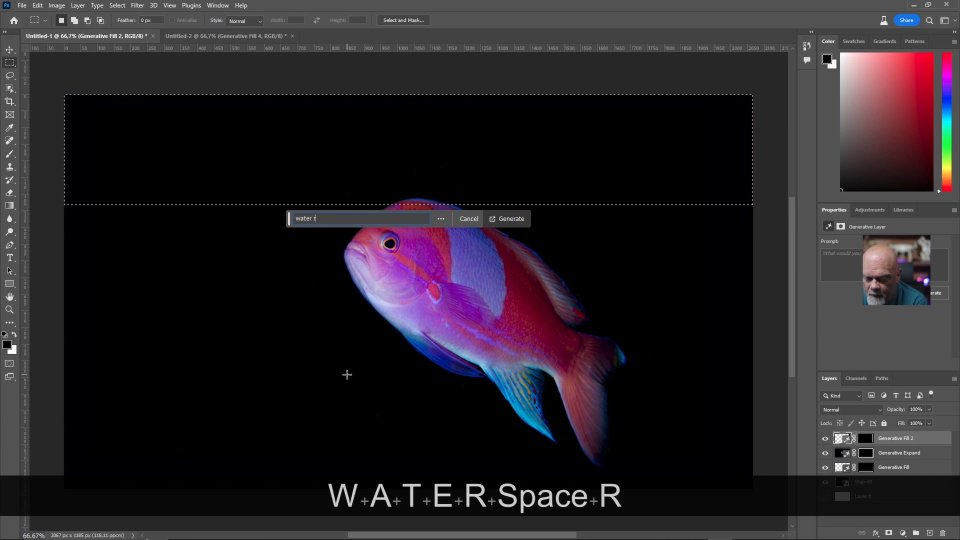
pyautogui.write('eflection')
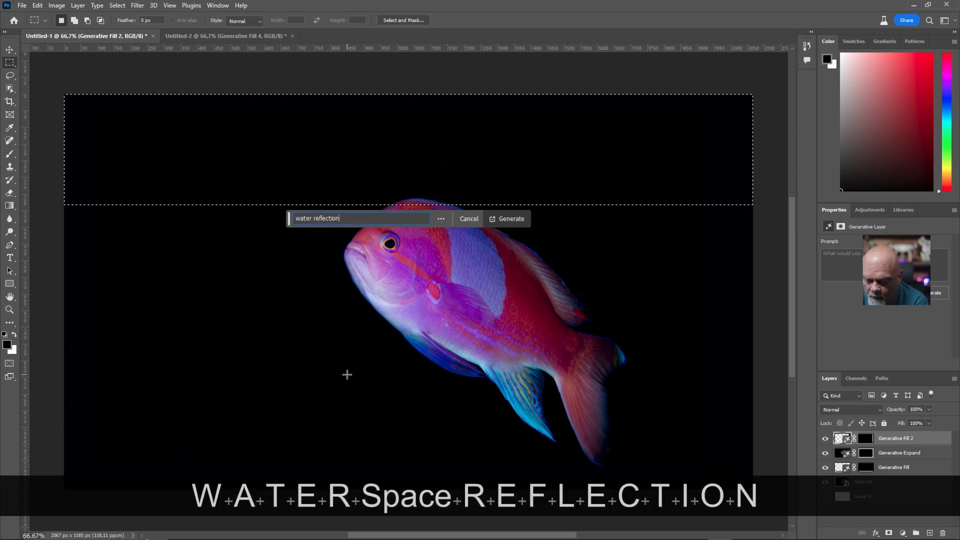
pyautogui.press('Return')
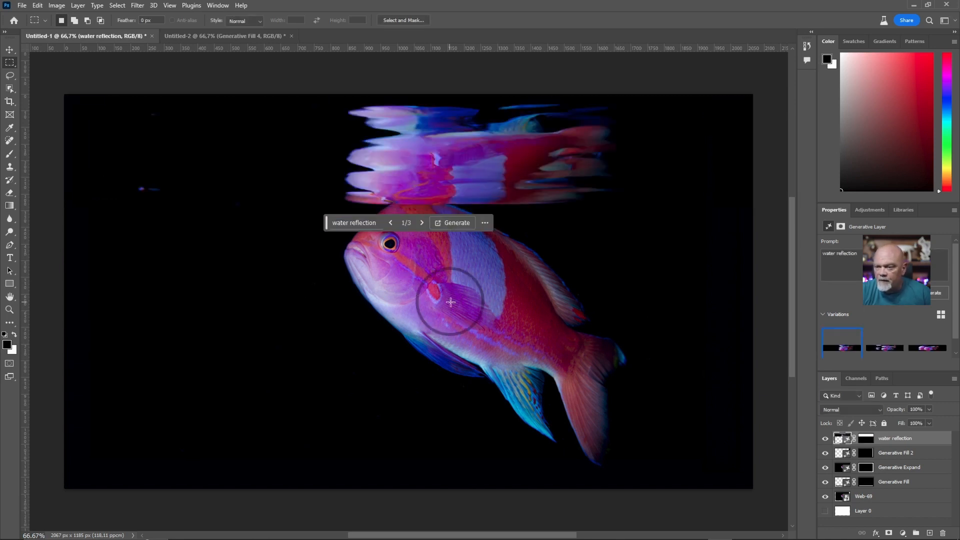
# Step: Generate another set of water reflection variations without changing the prompt, compare the results and keep the third one
pyautogui.moveTo(329, 226); pyautogui.dragTo(126, 455)
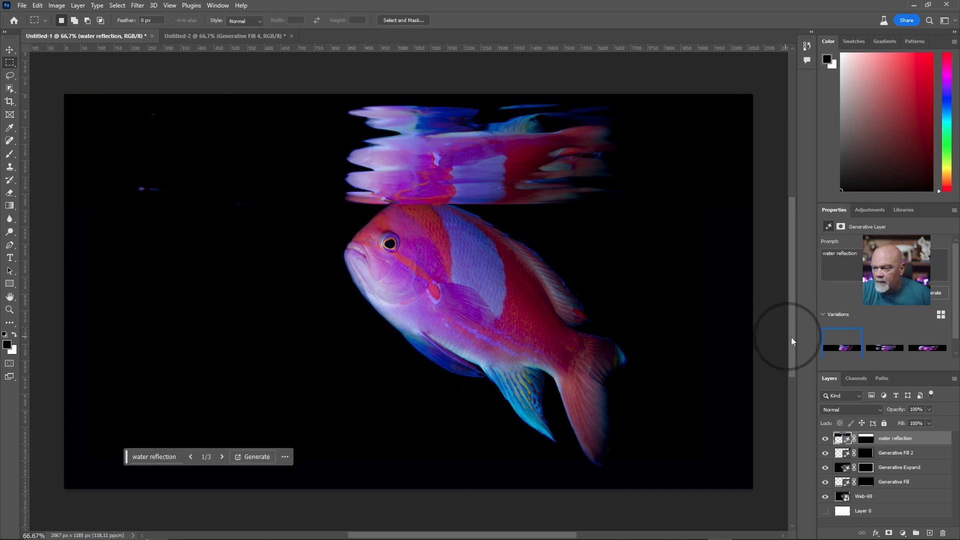
pyautogui.click(882, 349)
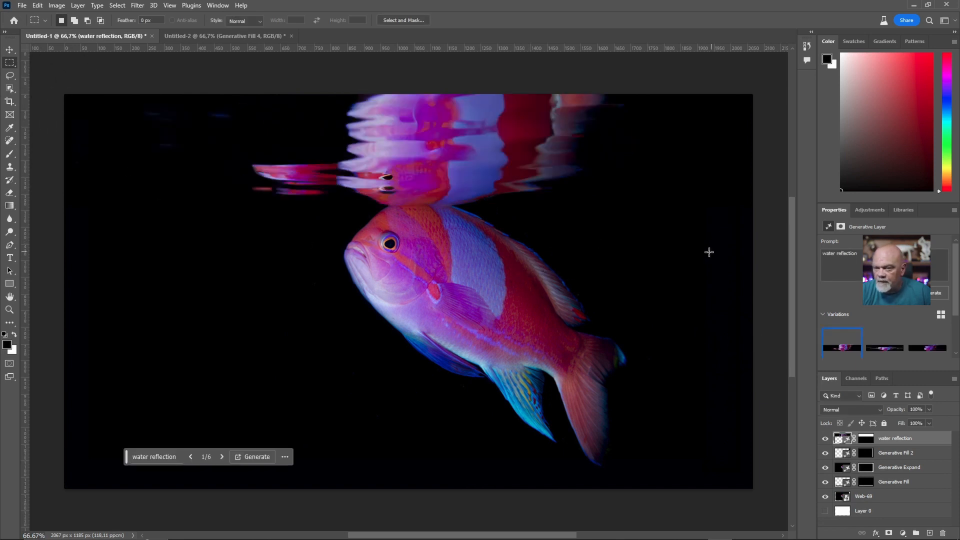
pyautogui.click(892, 346)
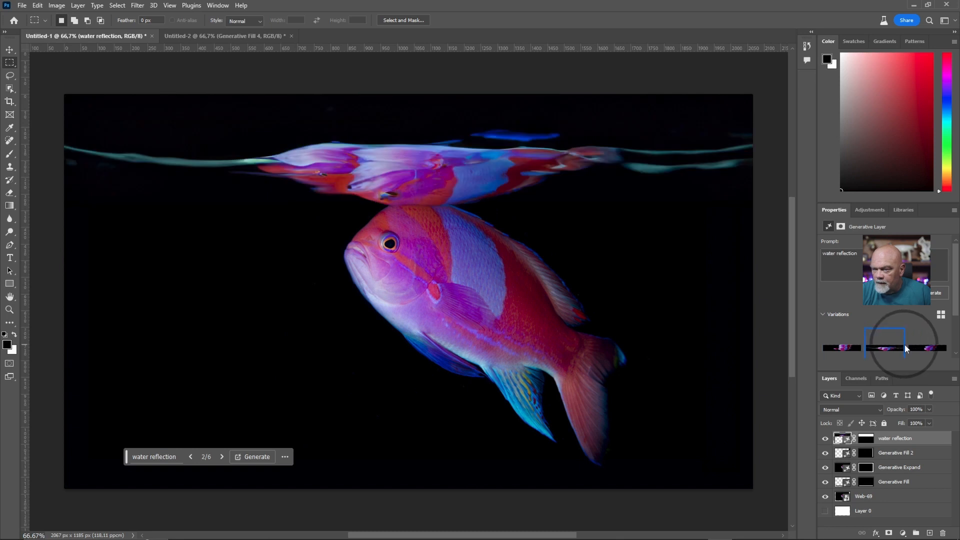
pyautogui.click(929, 348)
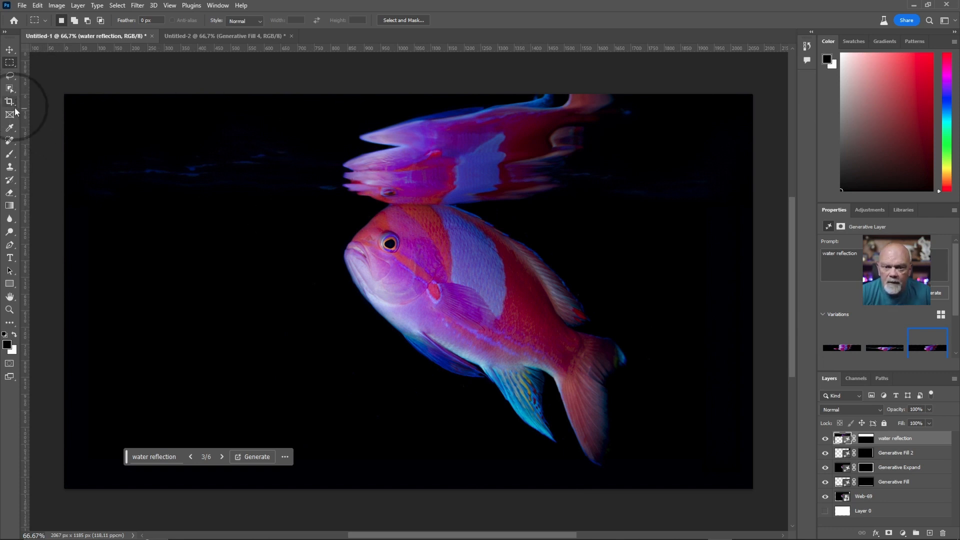
# Step: Lasso the faint blue ripples beside the fish's reflection, from the canvas edge to the head, and apply Generative Fill without a prompt
pyautogui.click(9, 77)
pyautogui.moveTo(152, 127); pyautogui.dragTo(50, 174)
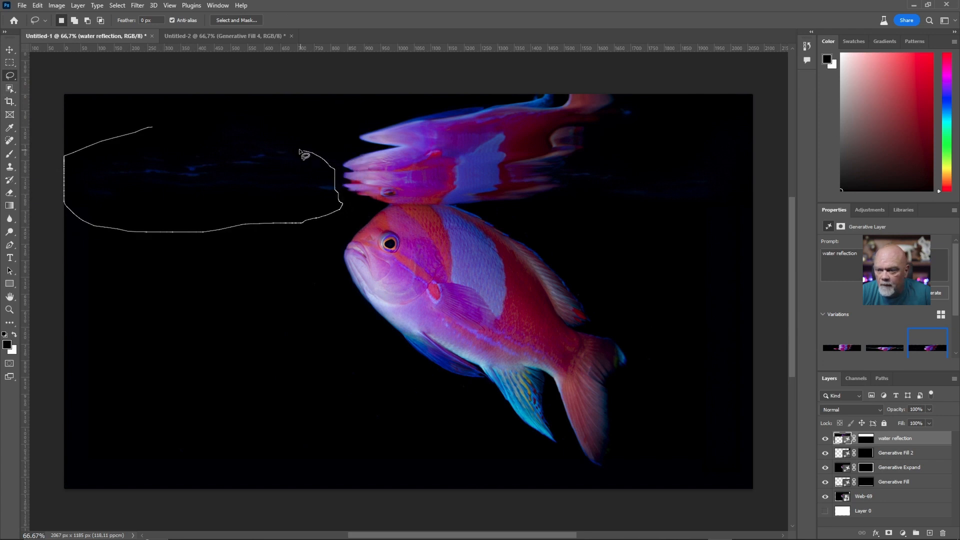
pyautogui.moveTo(149, 128); pyautogui.dragTo(151, 127)
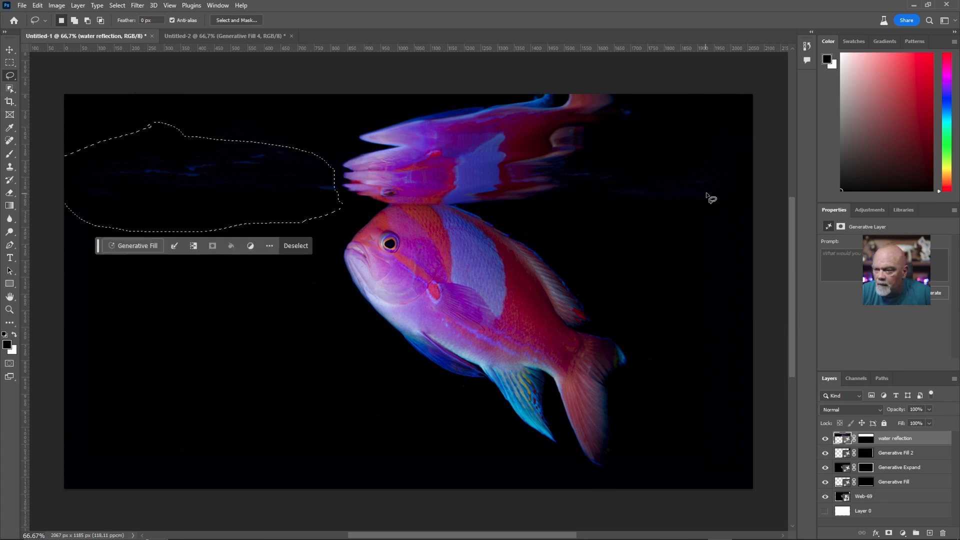
pyautogui.click(280, 251)
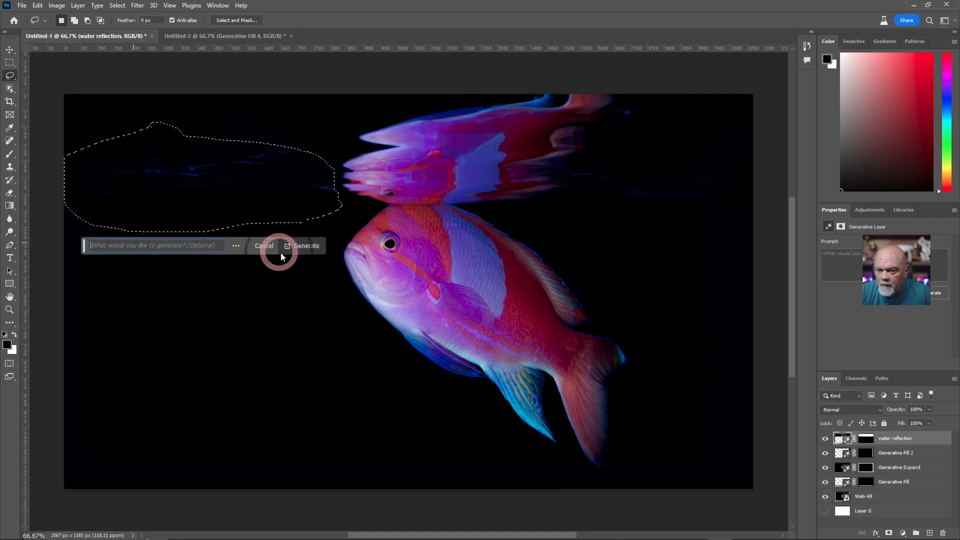
pyautogui.click(315, 245)
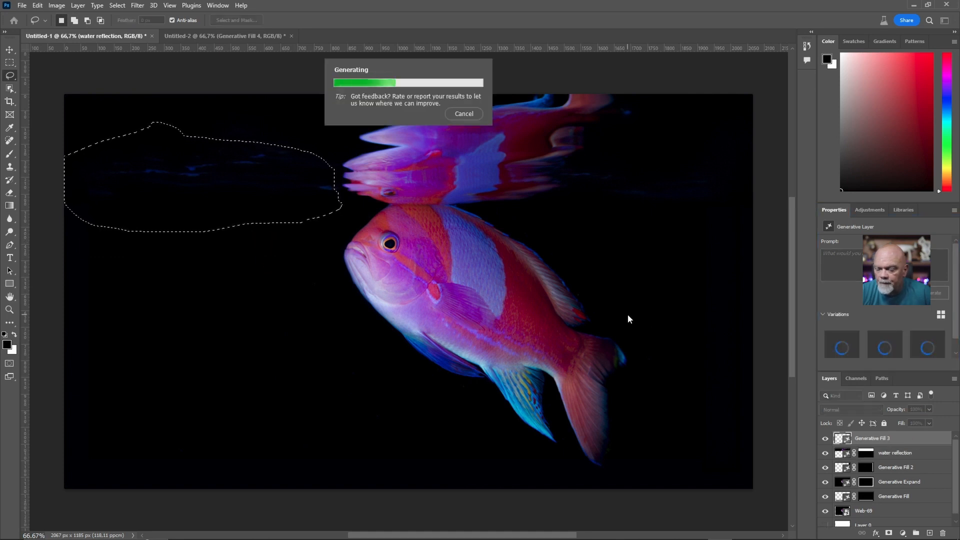
# Step: In File Explorer, view the finished example anthiasai in the photos ai folder, close it and return to the parent folder
pyautogui.click(214, 530)
pyautogui.doubleClick(374, 168)
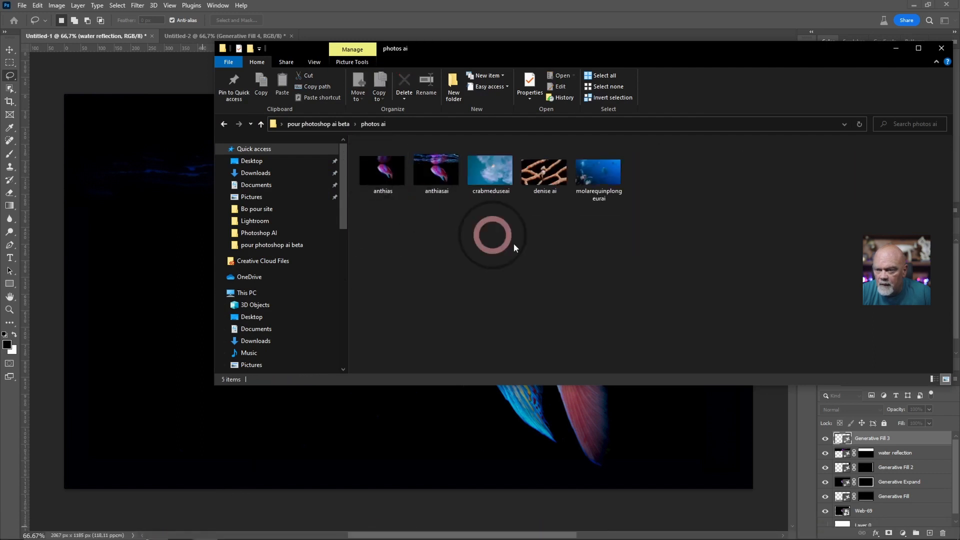
pyautogui.doubleClick(443, 171)
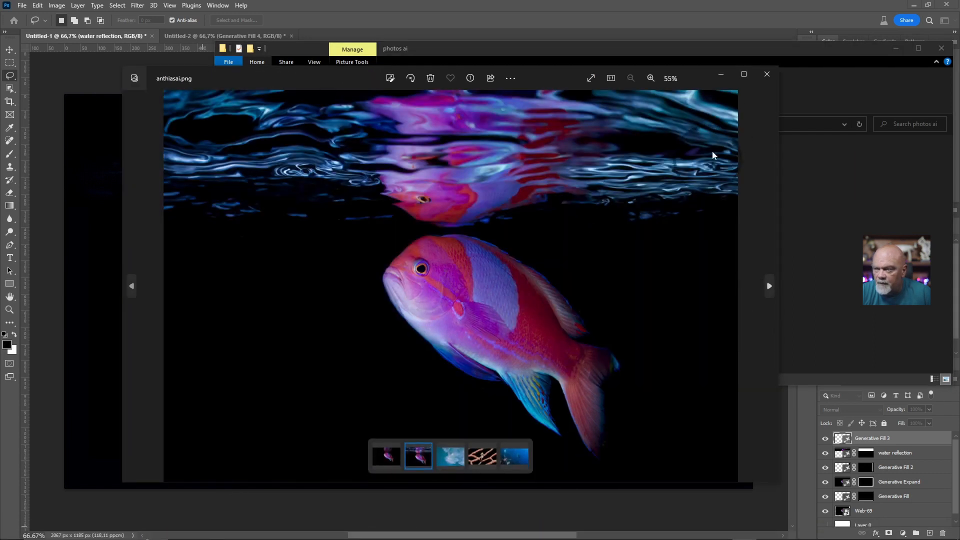
pyautogui.click(767, 75)
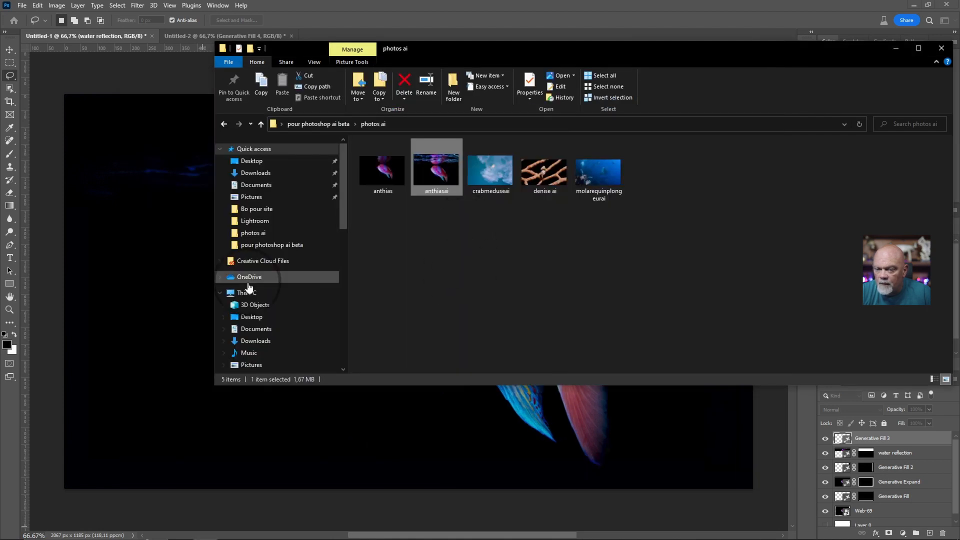
pyautogui.click(224, 124)
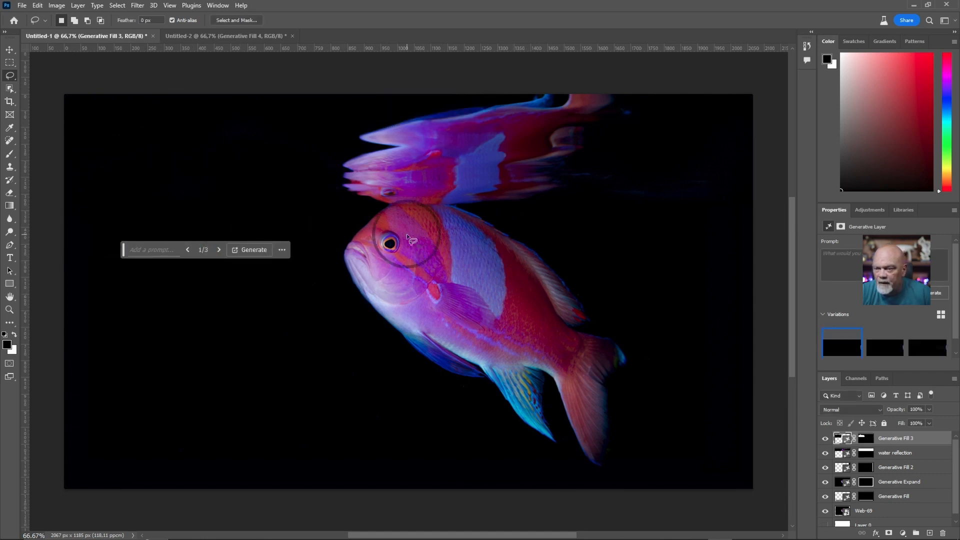
# Step: Hide the Generative Fill 3 and water reflection layers and select the full-width band above the fish, ending just above its back
pyautogui.click(825, 437)
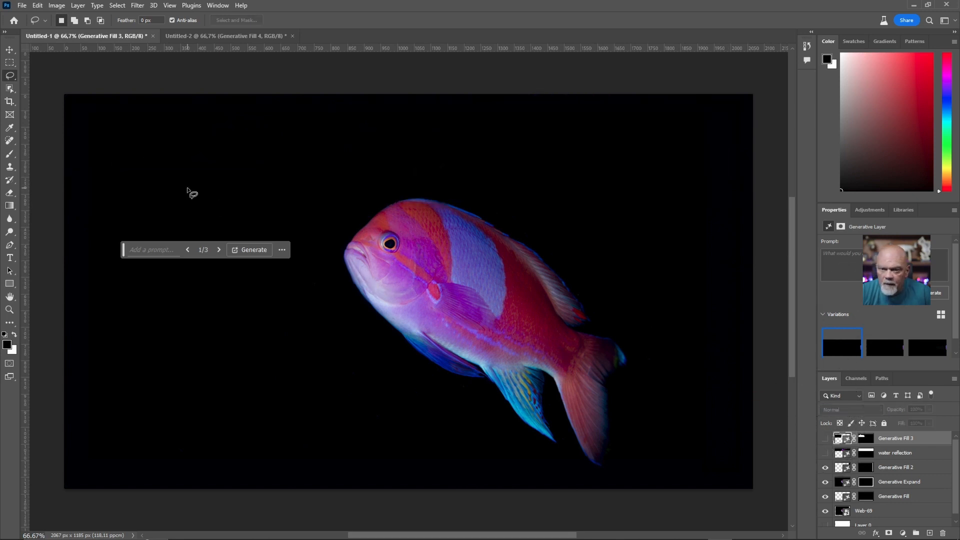
pyautogui.click(10, 63)
pyautogui.moveTo(64, 95); pyautogui.dragTo(660, 193)
pyautogui.moveTo(742, 193); pyautogui.dragTo(768, 197)
# Step: Apply Generative Fill to the selected band with the prompt "water reflection" and keep the third variation
pyautogui.click(340, 212)
pyautogui.write('water ')
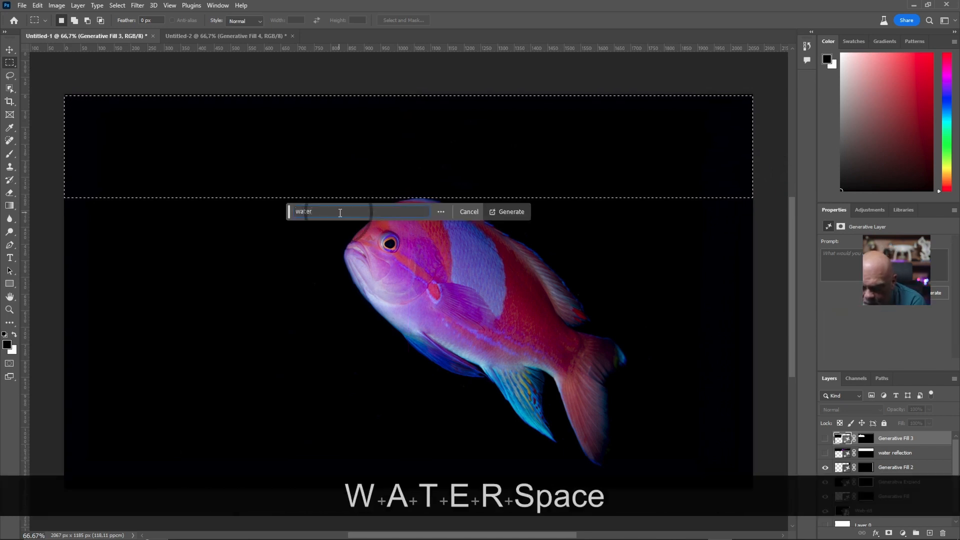
pyautogui.write('reflection')
pyautogui.press('Return')
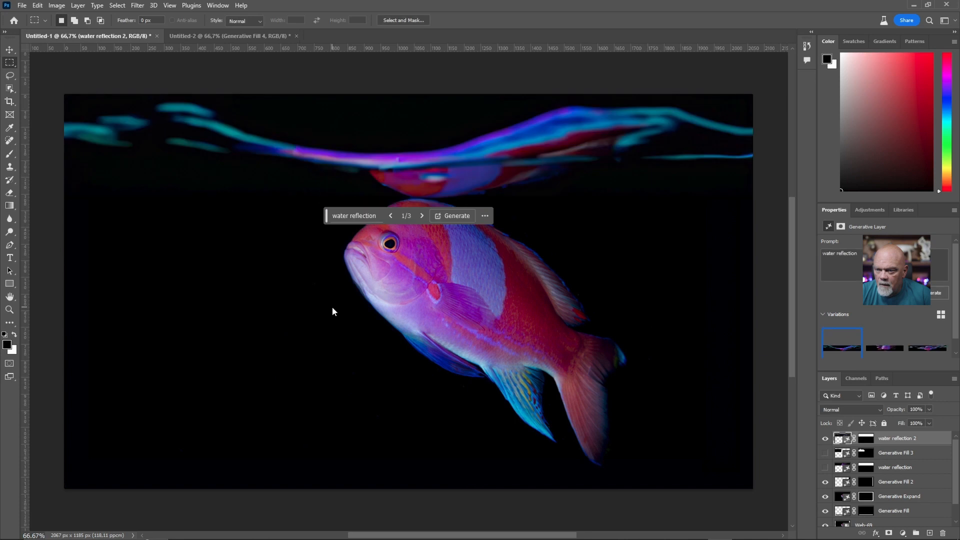
pyautogui.click(882, 350)
pyautogui.click(927, 348)
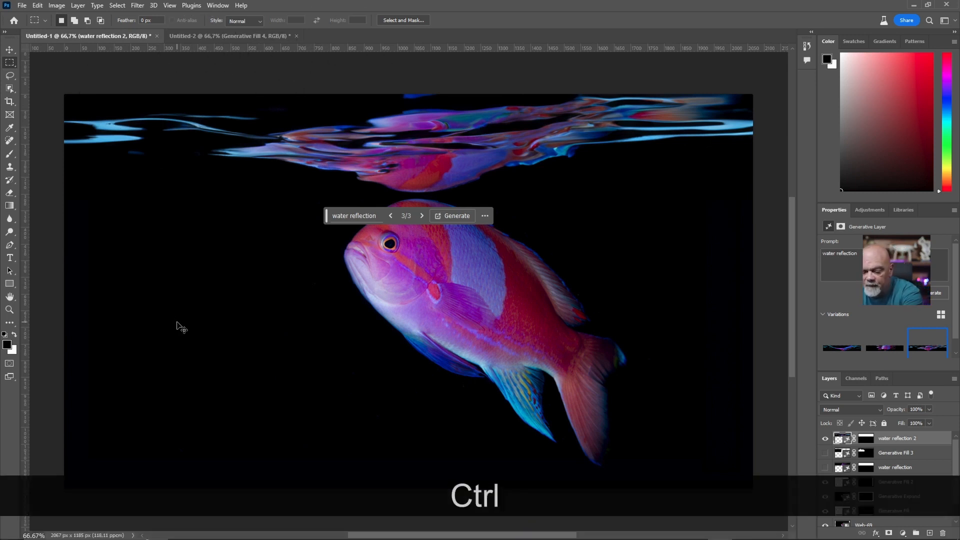
# Step: Create a 1080 x 1920 px document with its white background layer hidden and place the Web crab-and-jellyfish photo across its full width
pyautogui.hotkey('ctrl', 'n')
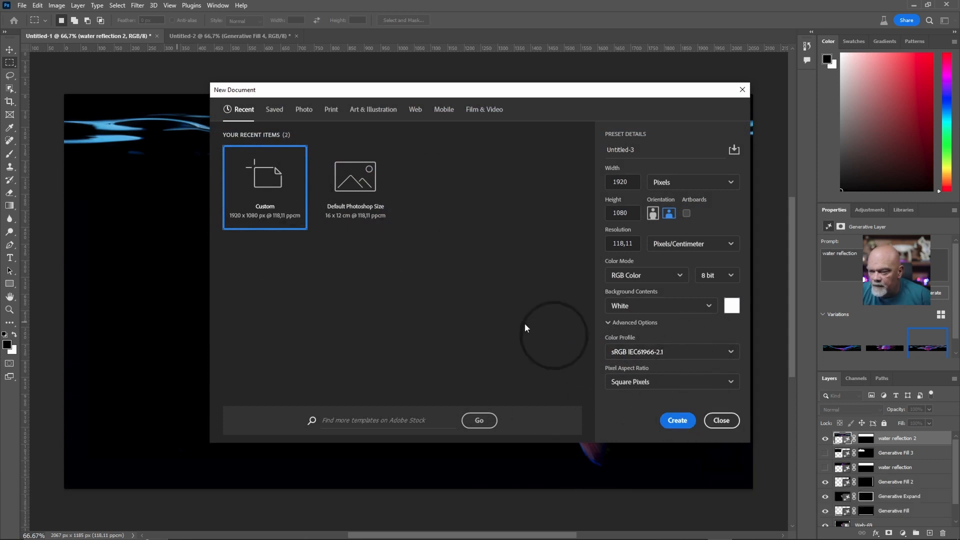
pyautogui.click(623, 179)
pyautogui.doubleClick(624, 179)
pyautogui.write('1080')
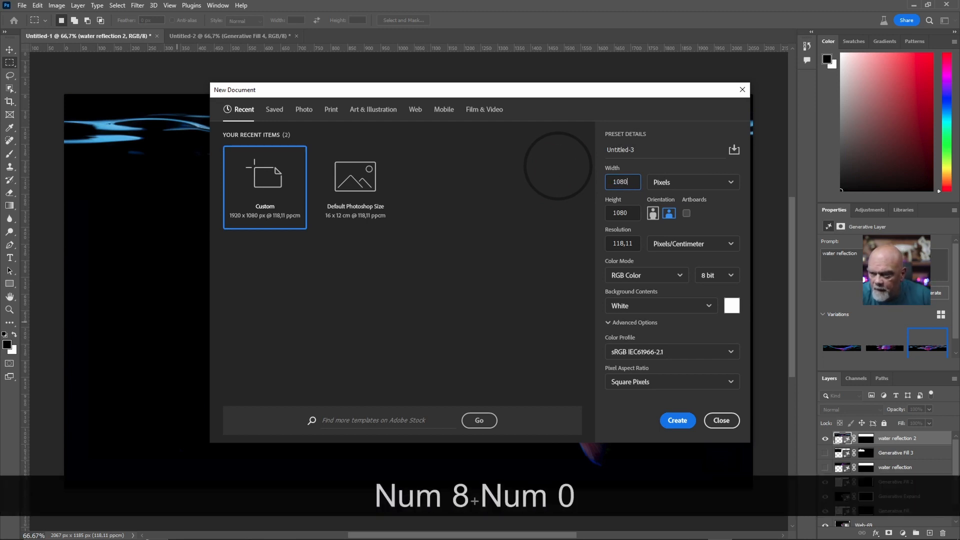
pyautogui.click(625, 214)
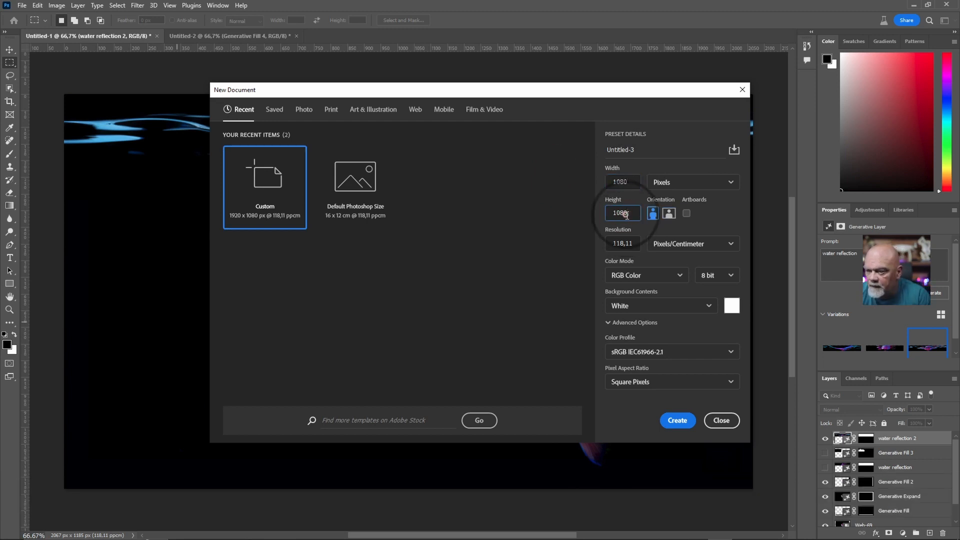
pyautogui.write('1')
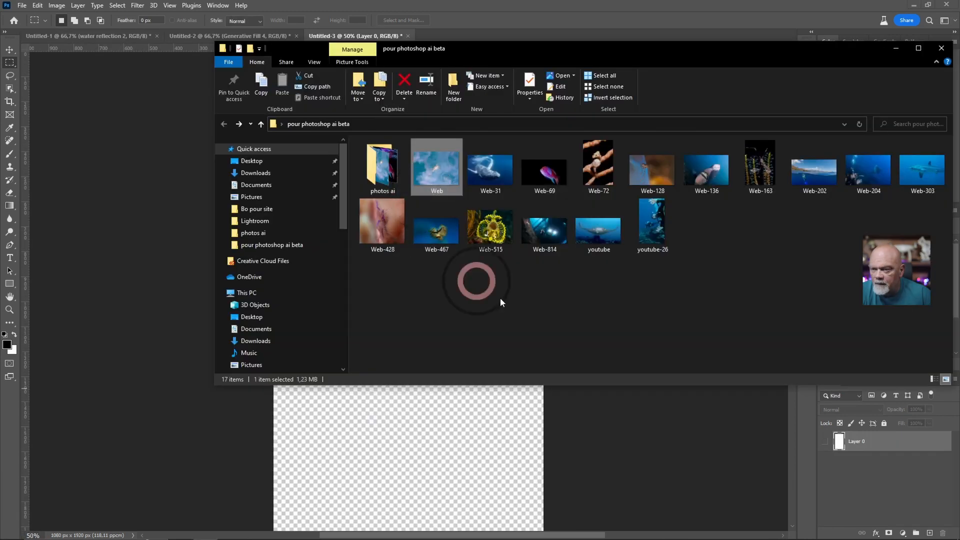
pyautogui.moveTo(434, 166); pyautogui.dragTo(418, 441)
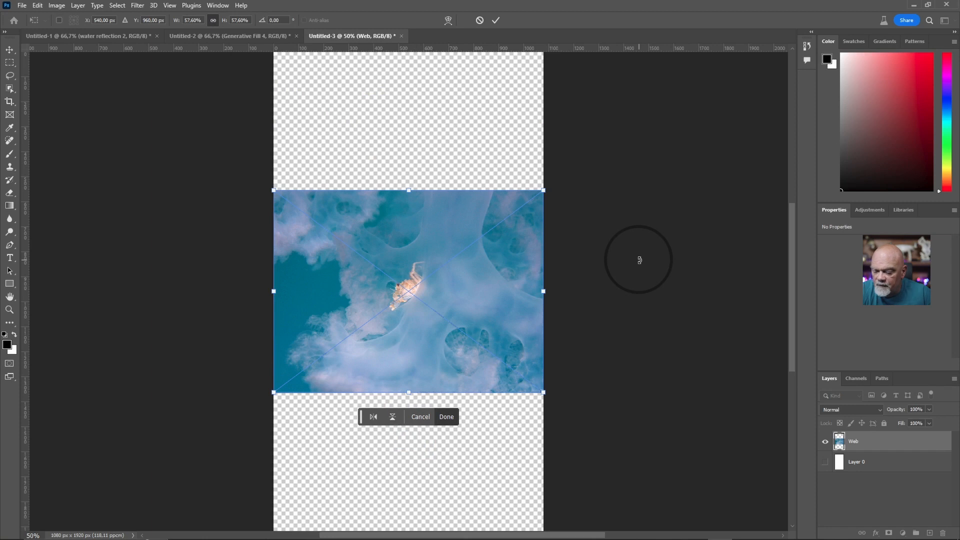
pyautogui.press('Return')
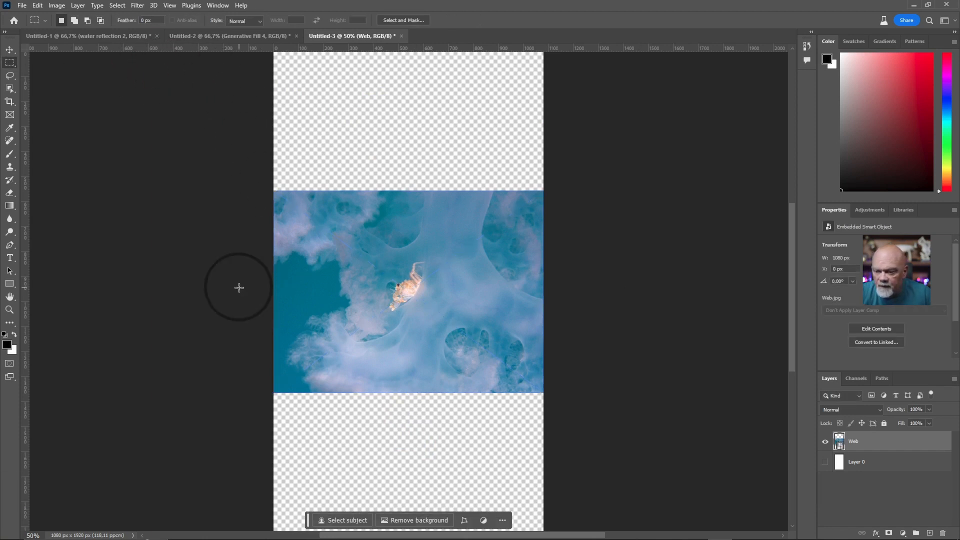
# Step: Select the transparent area below the photo, slightly overlapping its lower edge, and apply Generative Fill without a prompt
pyautogui.moveTo(210, 386); pyautogui.dragTo(662, 343)
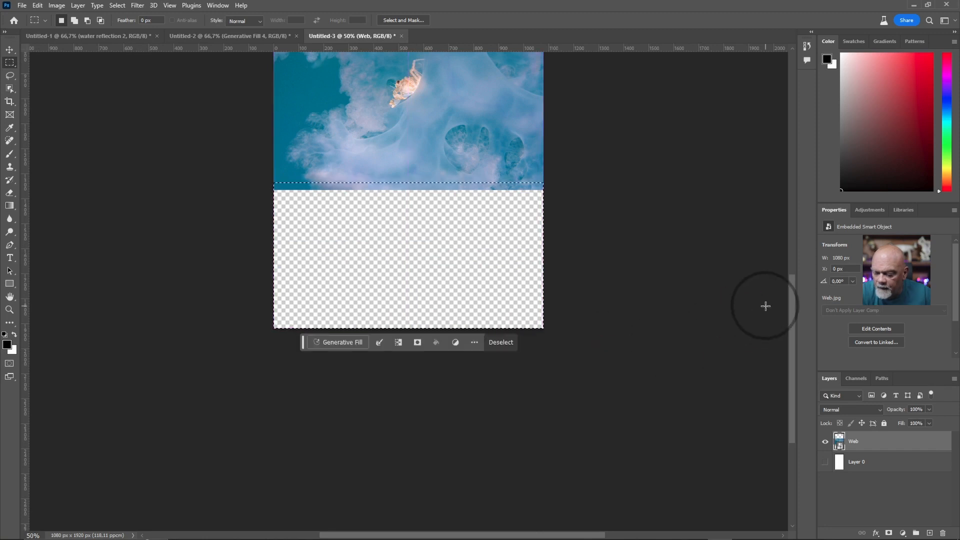
pyautogui.click(327, 346)
pyautogui.click(508, 342)
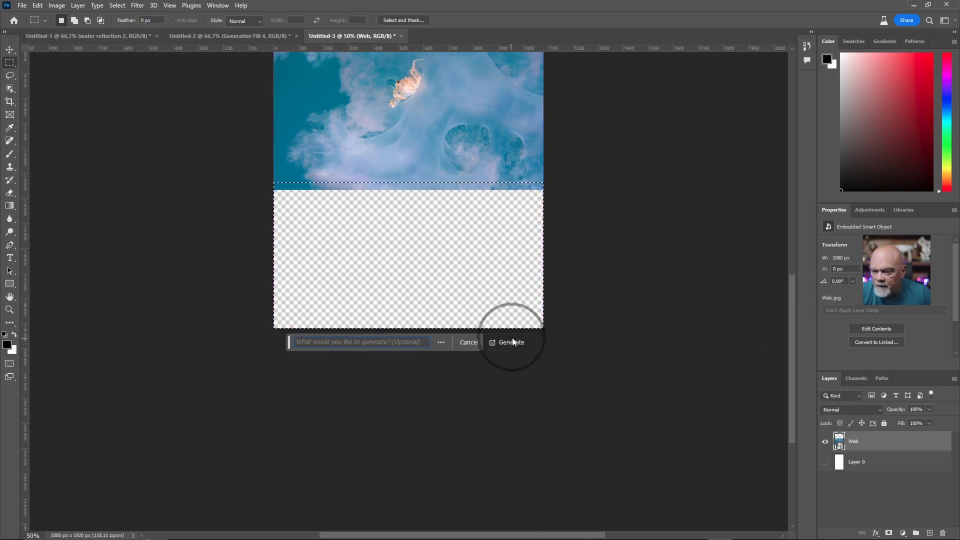
pyautogui.scroll(5, 663, 335)
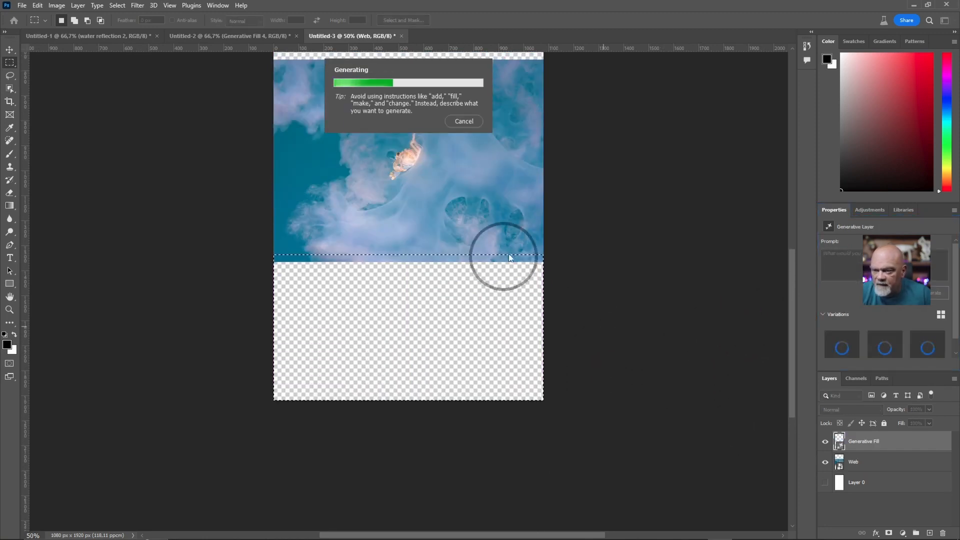
pyautogui.scroll(2, 548, 288)
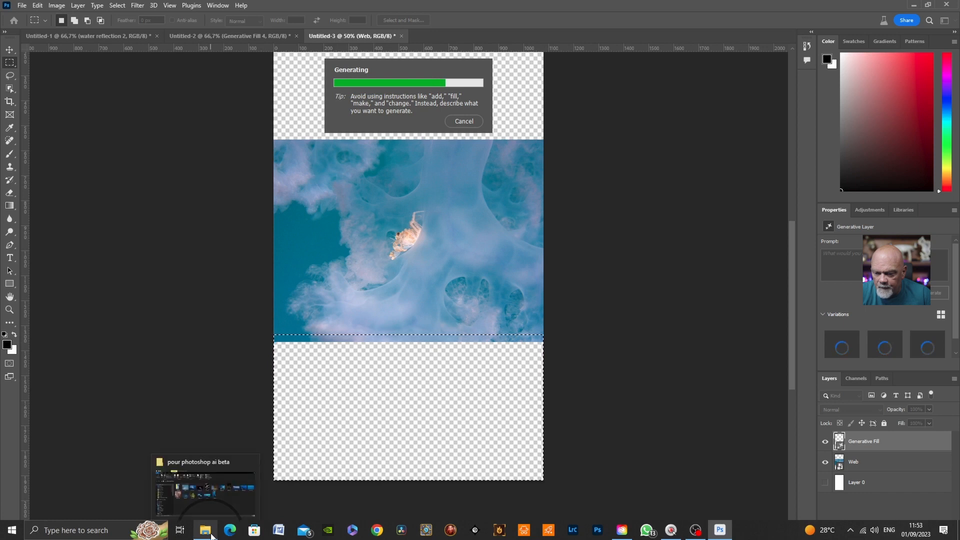
# Step: View the finished example crabmeduseai from the photos ai folder in File Explorer, and close both the image and the folder
pyautogui.click(208, 533)
pyautogui.doubleClick(382, 168)
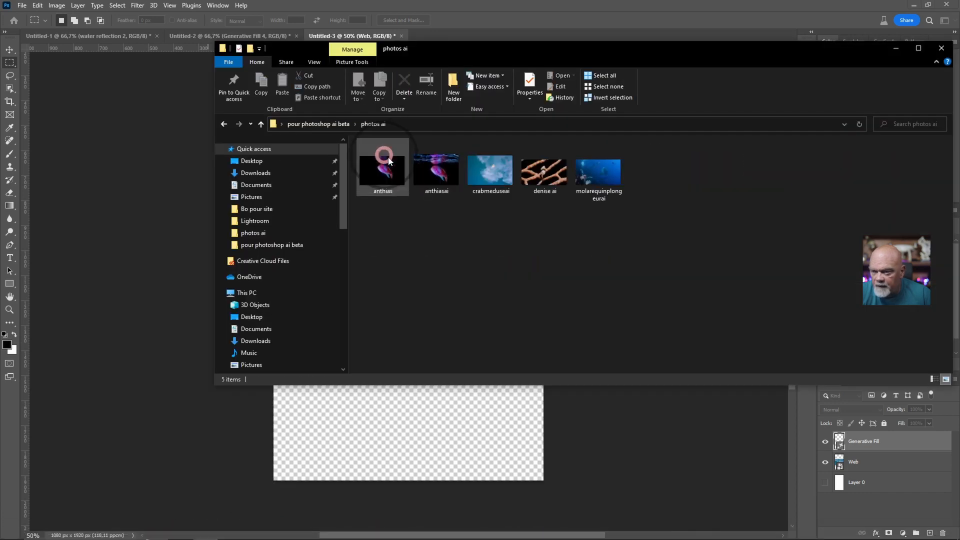
pyautogui.doubleClick(493, 172)
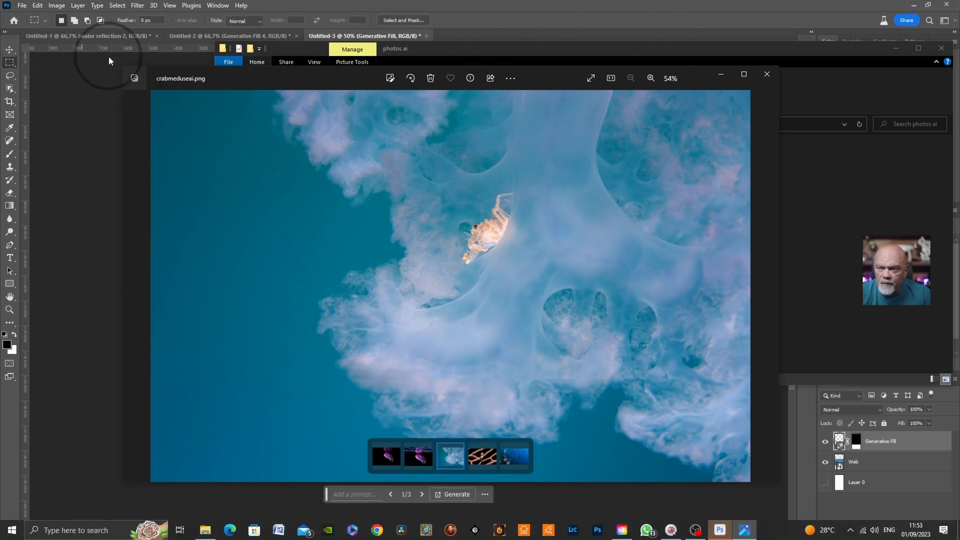
pyautogui.click(941, 48)
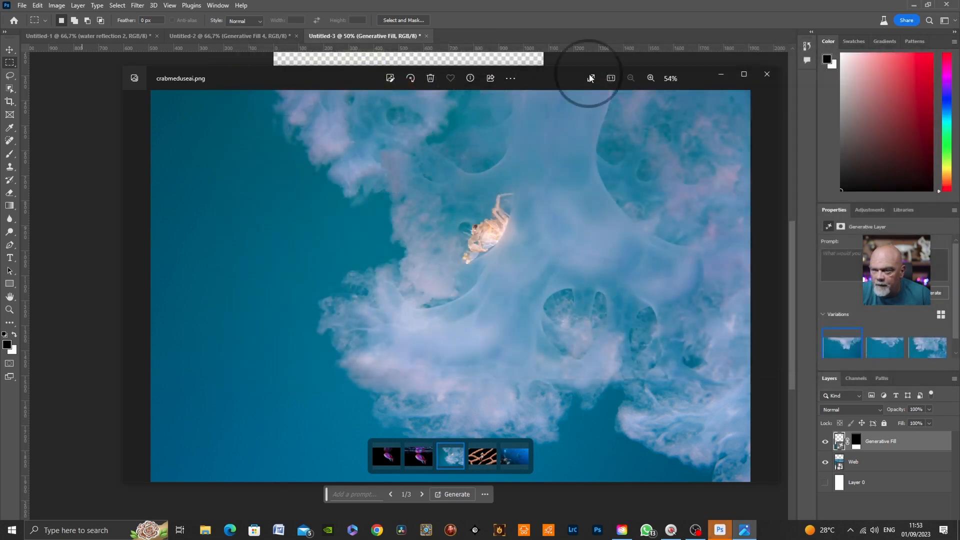
pyautogui.click(767, 74)
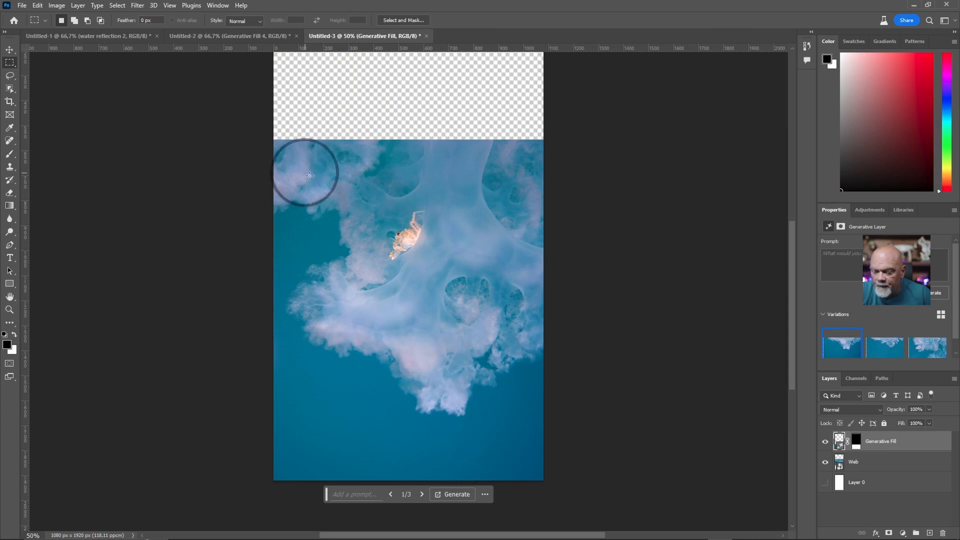
# Step: Select the transparent area above the photo, slightly overlapping its upper edge, apply Generative Fill without a prompt and choose the second variation
pyautogui.scroll(3, 414, 253)
pyautogui.moveTo(269, 109); pyautogui.dragTo(546, 261)
pyautogui.click(344, 281)
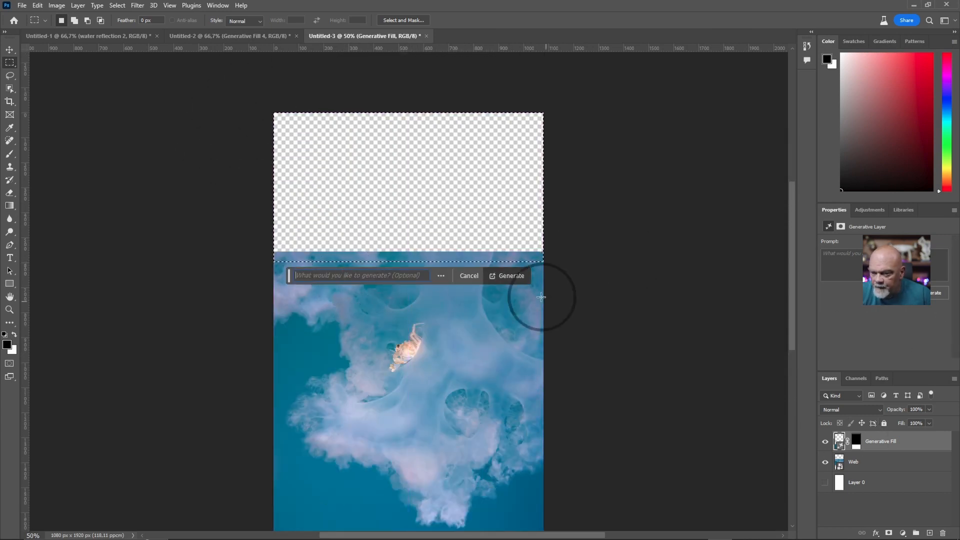
pyautogui.click(506, 276)
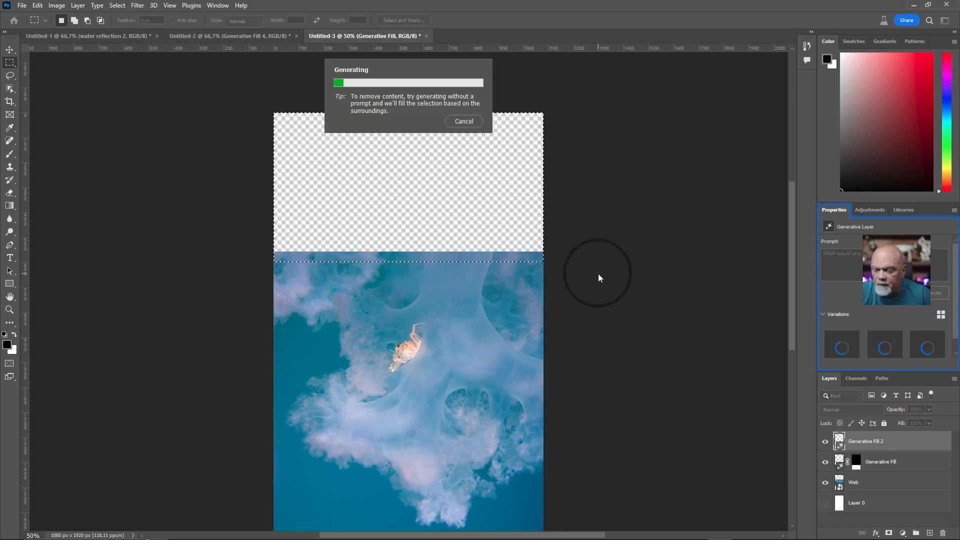
pyautogui.scroll(-1, 523, 392)
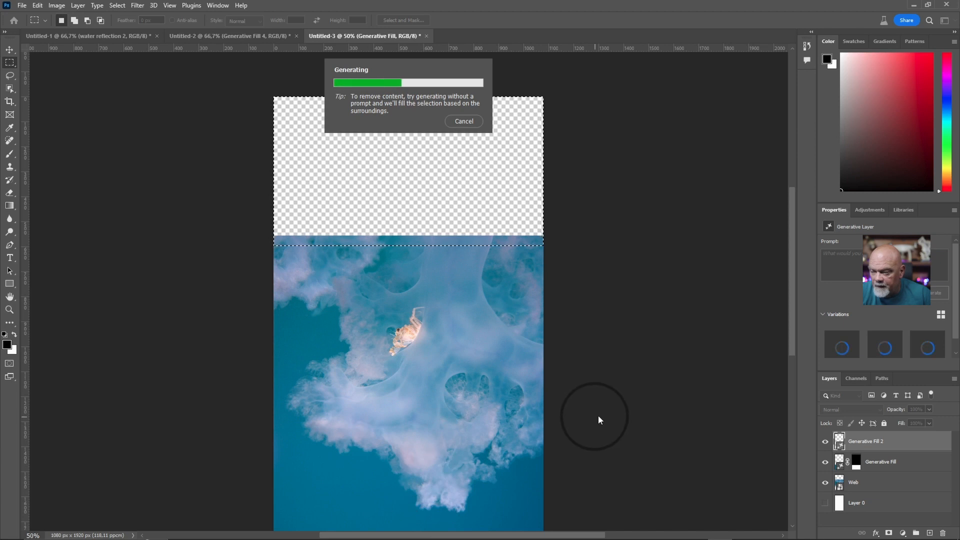
pyautogui.scroll(-3, 595, 416)
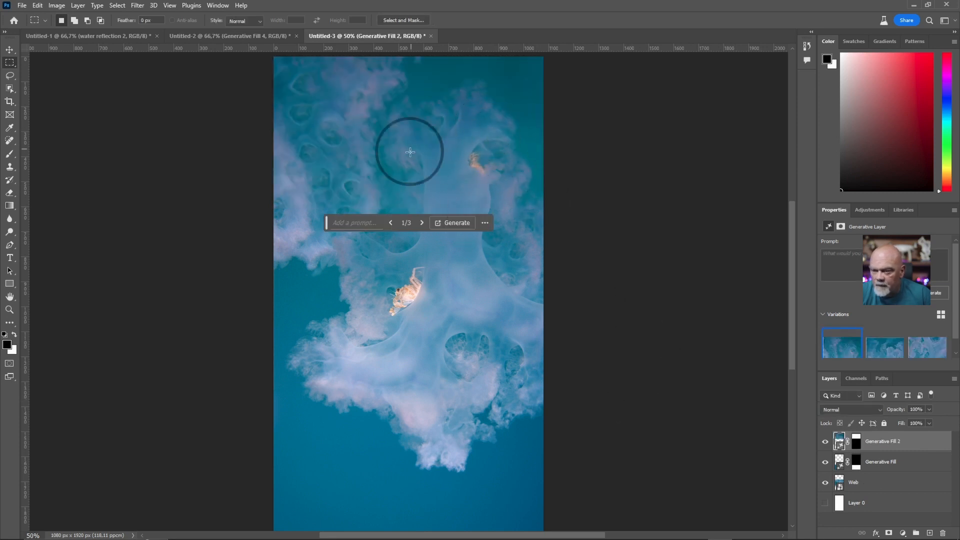
pyautogui.click(884, 352)
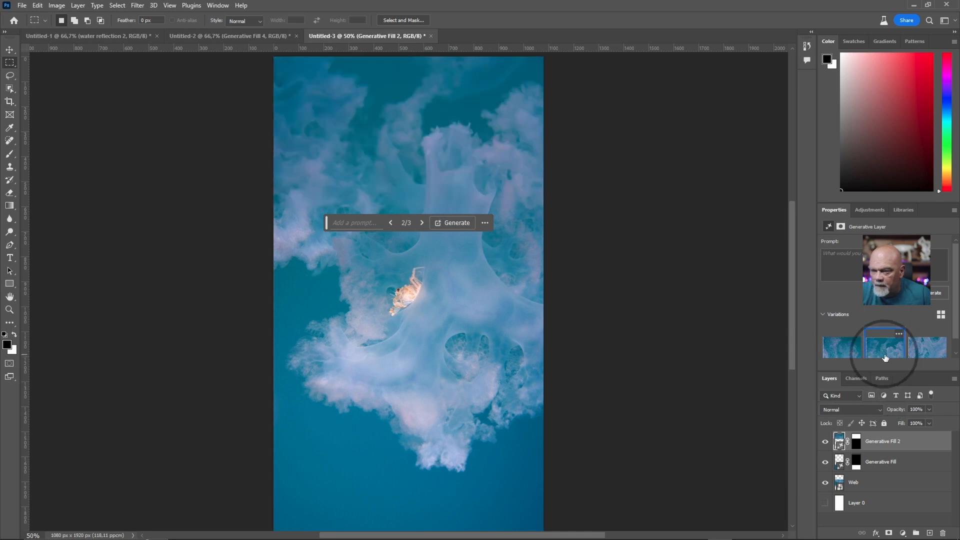
# Step: Choose the third variation for the generated area above the crab photo and the third variation for the generated area below it
pyautogui.click(930, 353)
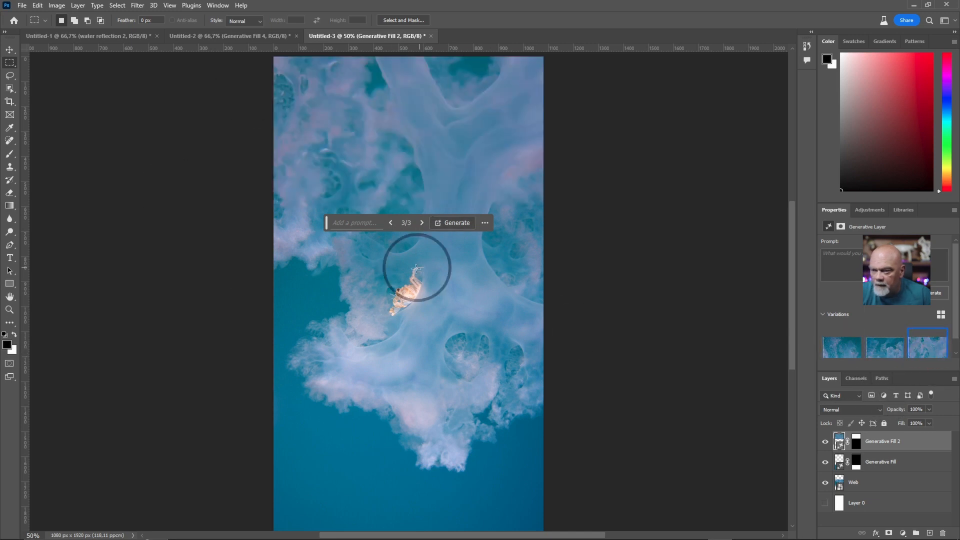
pyautogui.moveTo(326, 223); pyautogui.dragTo(72, 331)
pyautogui.click(859, 461)
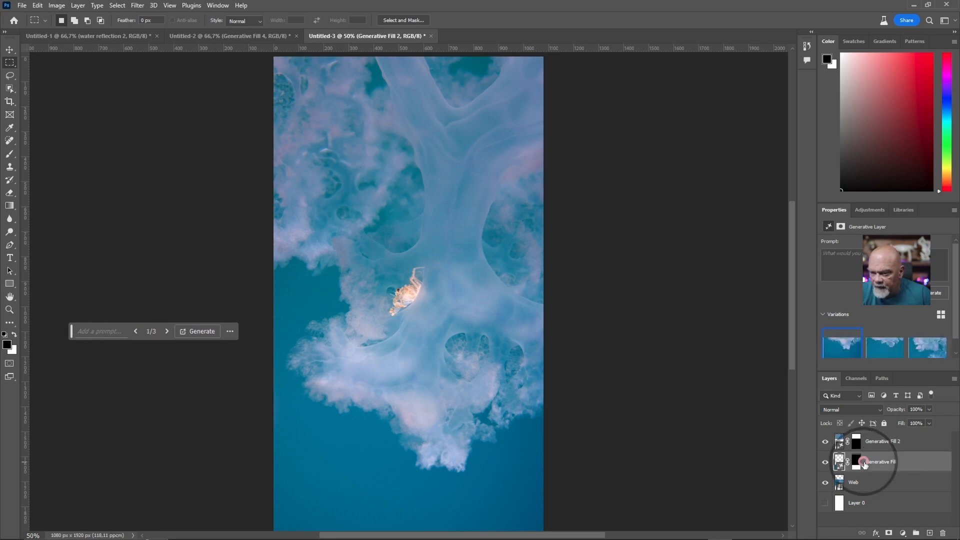
pyautogui.click(883, 346)
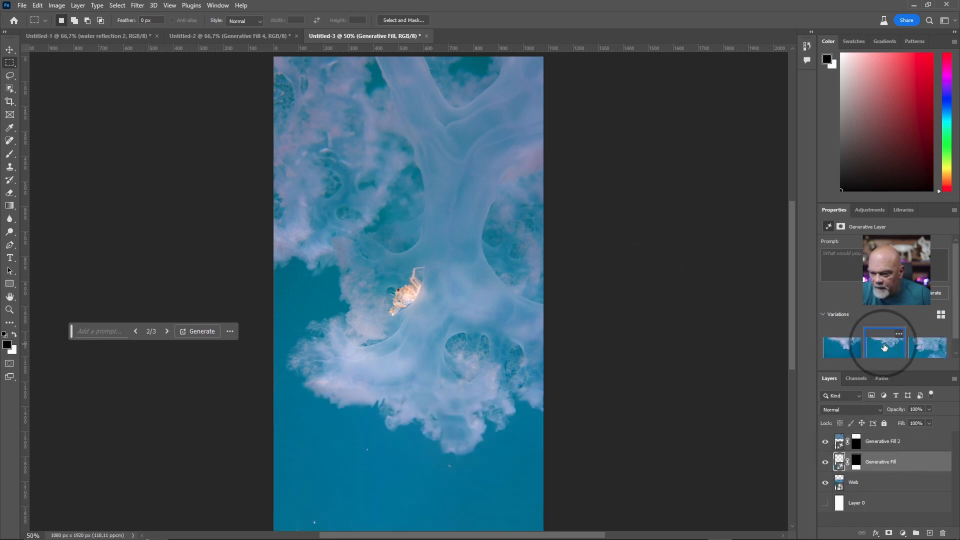
pyautogui.click(841, 345)
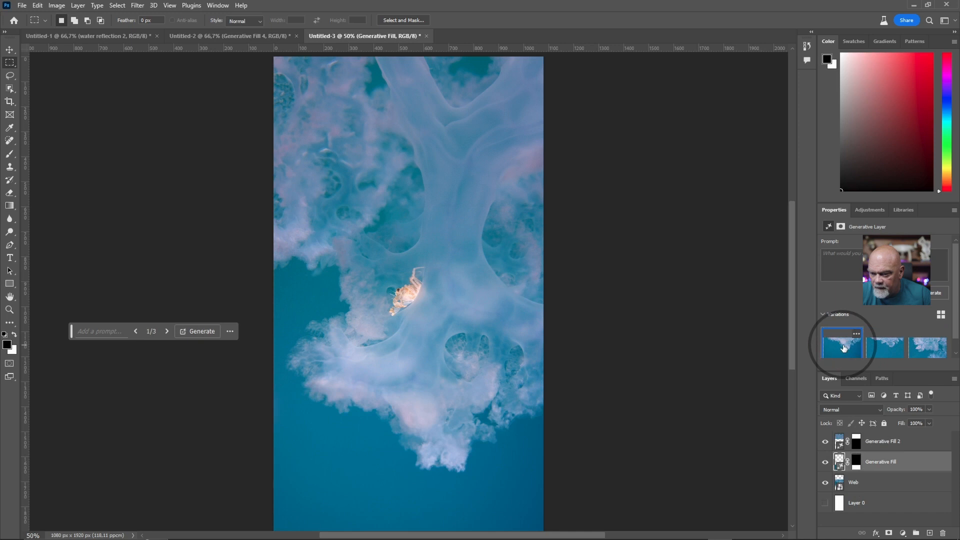
pyautogui.click(927, 347)
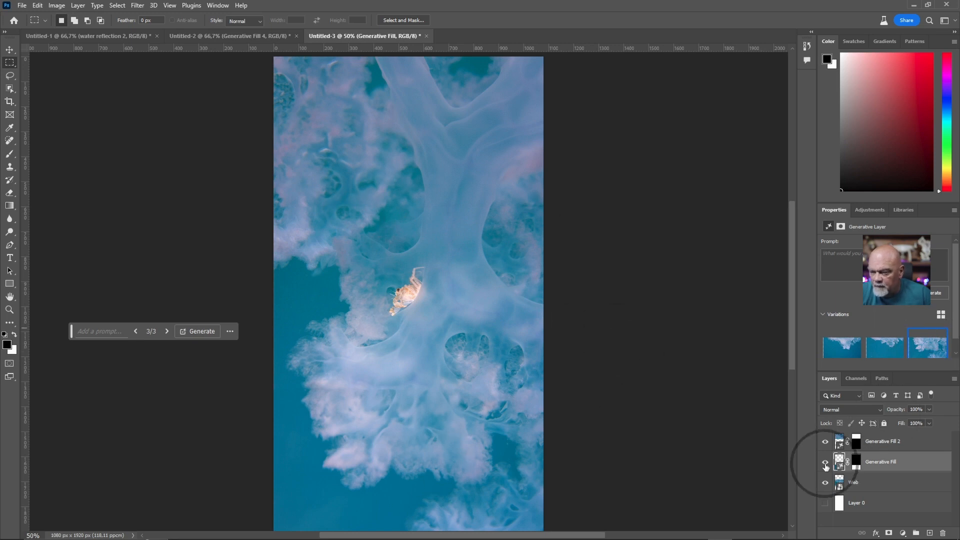
# Step: Hide both Generative Fill layers to compare the original crab photo with the extended version, and show them again
pyautogui.click(825, 462)
pyautogui.click(824, 441)
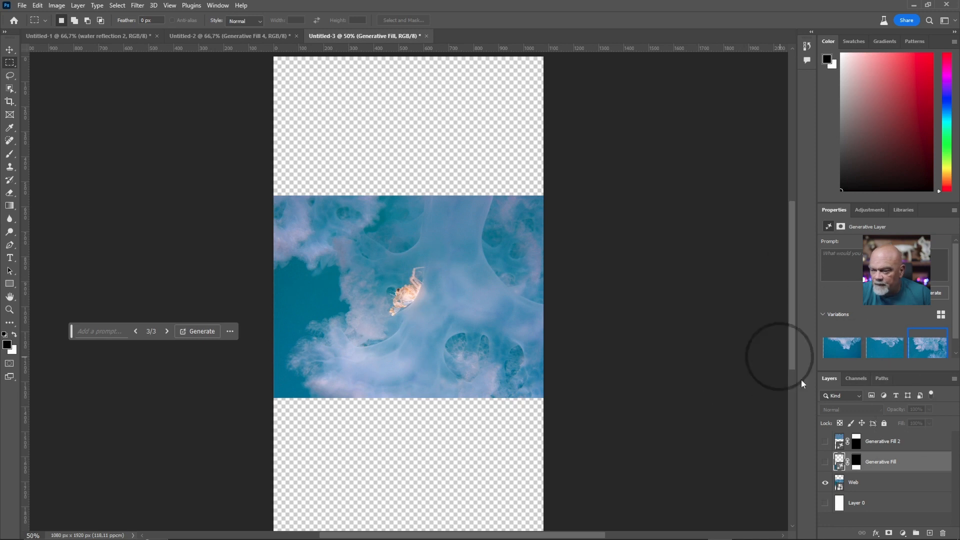
pyautogui.click(825, 463)
pyautogui.click(825, 441)
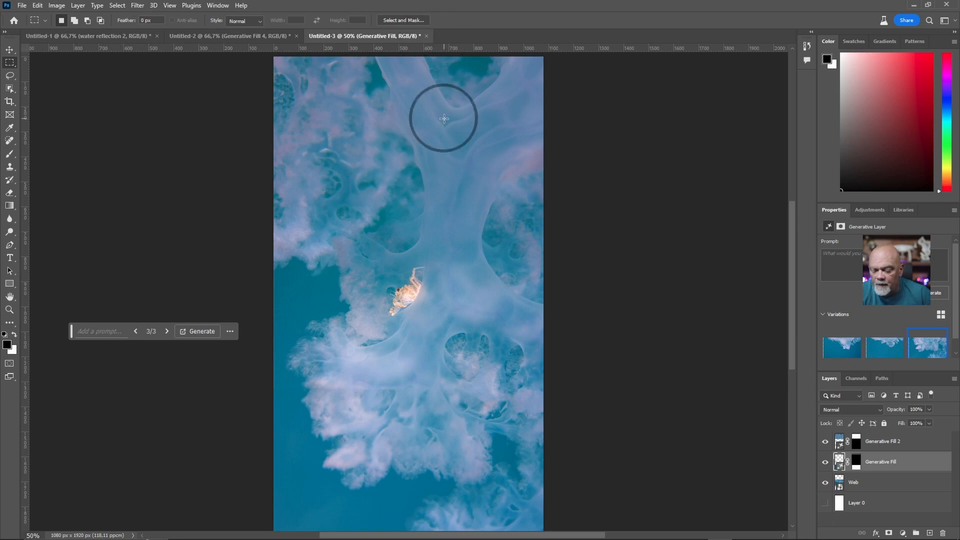
# Step: Create a 1920 x 1080 px document, unlock its white background layer and hide it
pyautogui.hotkey('ctrl', 'n')
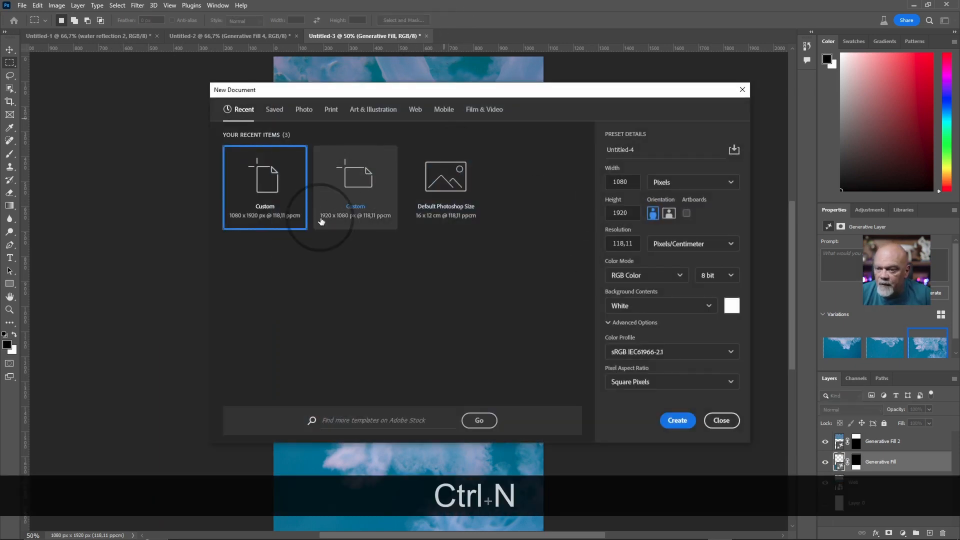
pyautogui.click(364, 172)
pyautogui.click(676, 419)
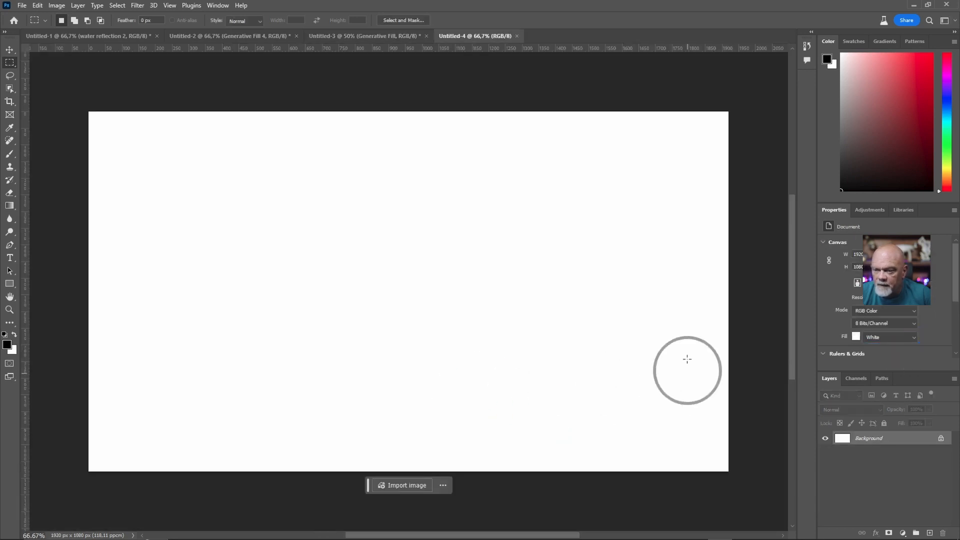
pyautogui.click(942, 438)
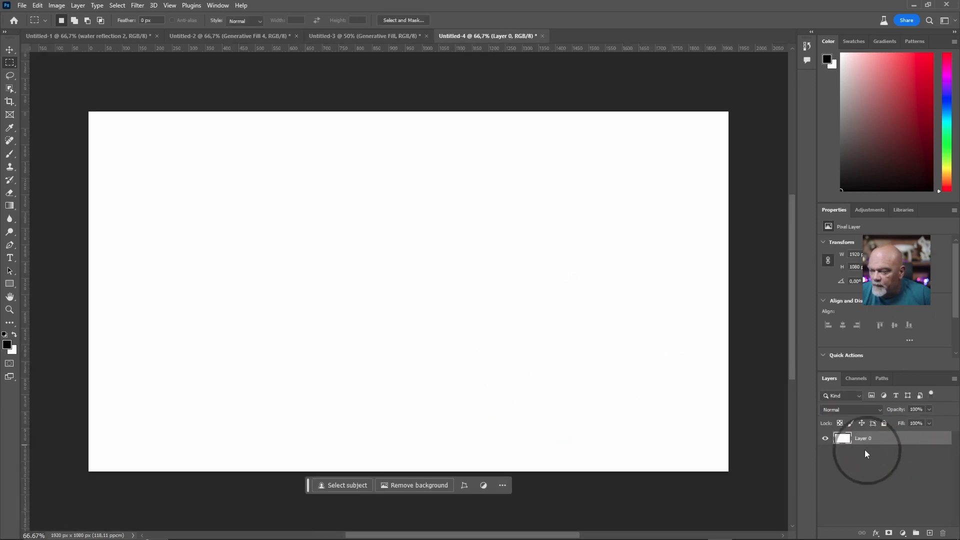
pyautogui.click(826, 439)
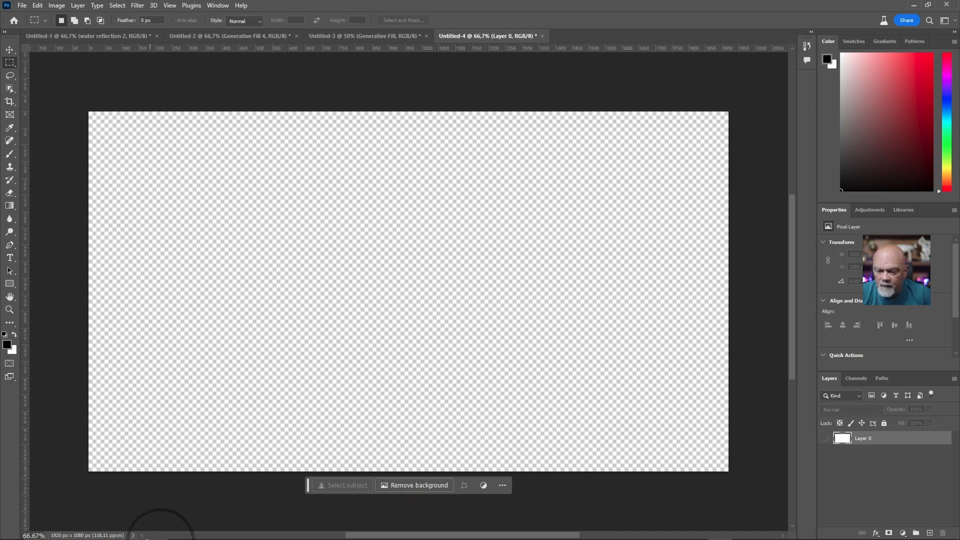
# Step: Place the Web-204 diver-and-sunfish photo from the pour photoshop ai beta folder, scaled to about 103% to cover the whole canvas
pyautogui.moveTo(172, 533)
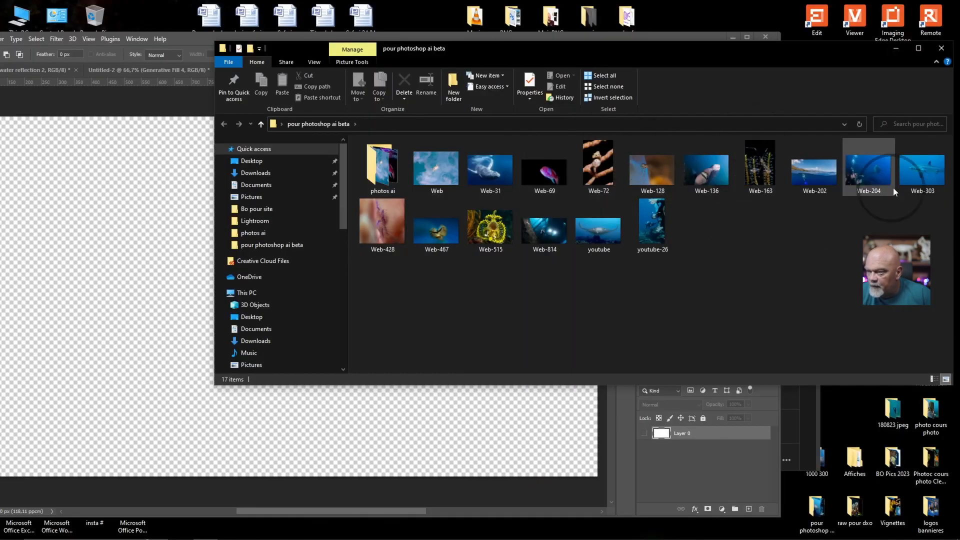
pyautogui.moveTo(875, 172); pyautogui.dragTo(95, 280)
pyautogui.click(746, 38)
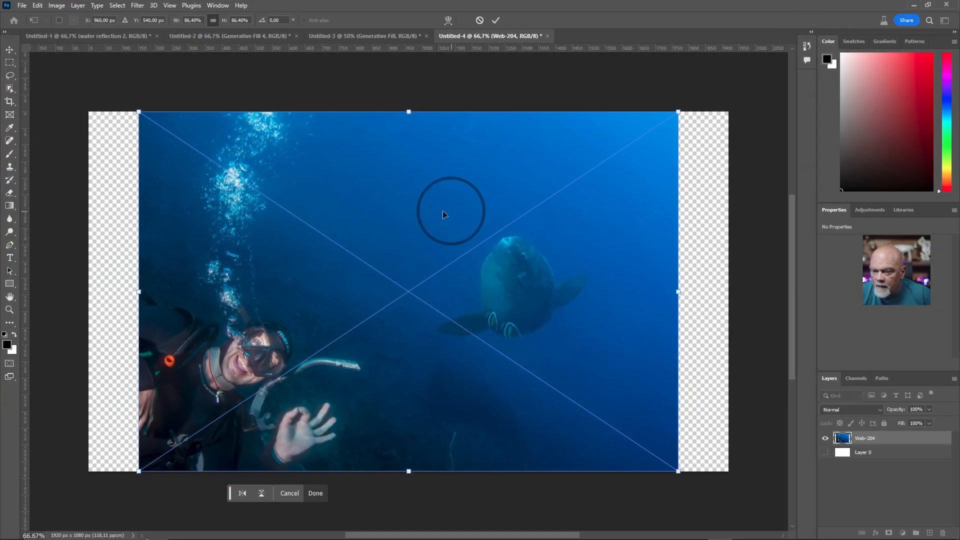
pyautogui.moveTo(142, 289); pyautogui.dragTo(89, 289)
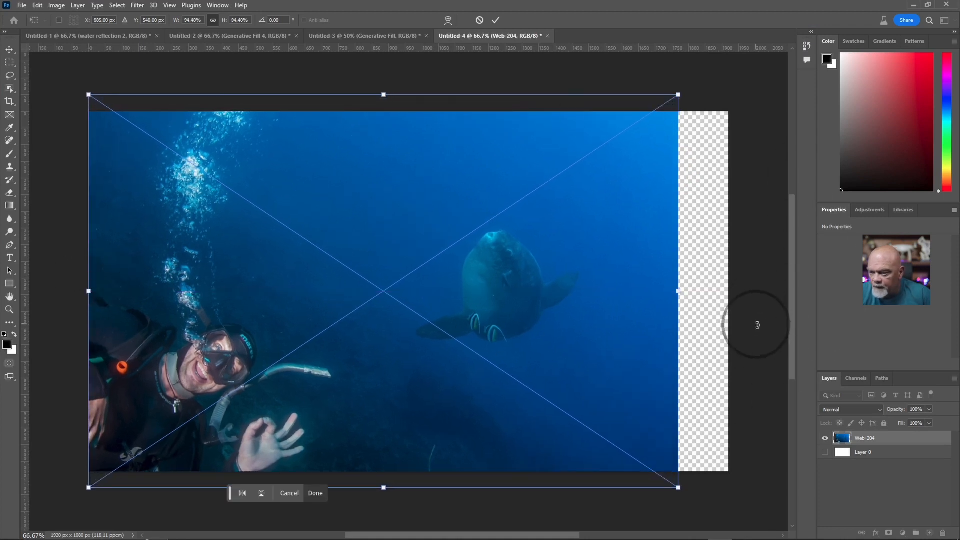
pyautogui.moveTo(678, 292); pyautogui.dragTo(732, 295)
pyautogui.moveTo(655, 365); pyautogui.dragTo(654, 329)
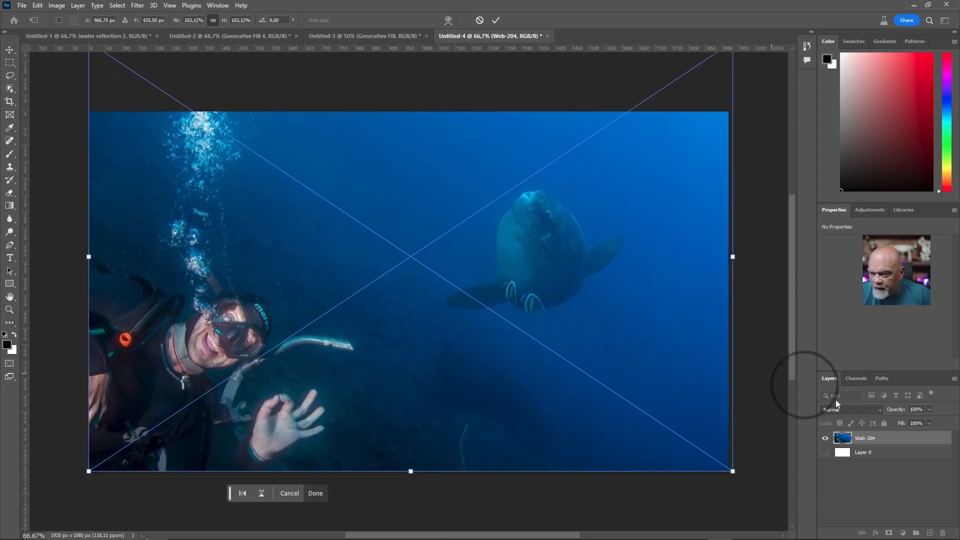
pyautogui.press('Return')
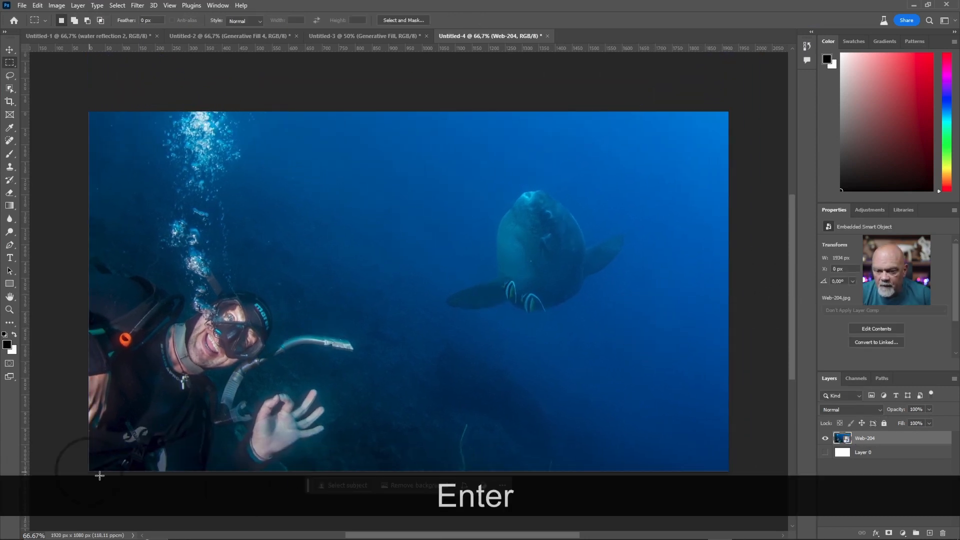
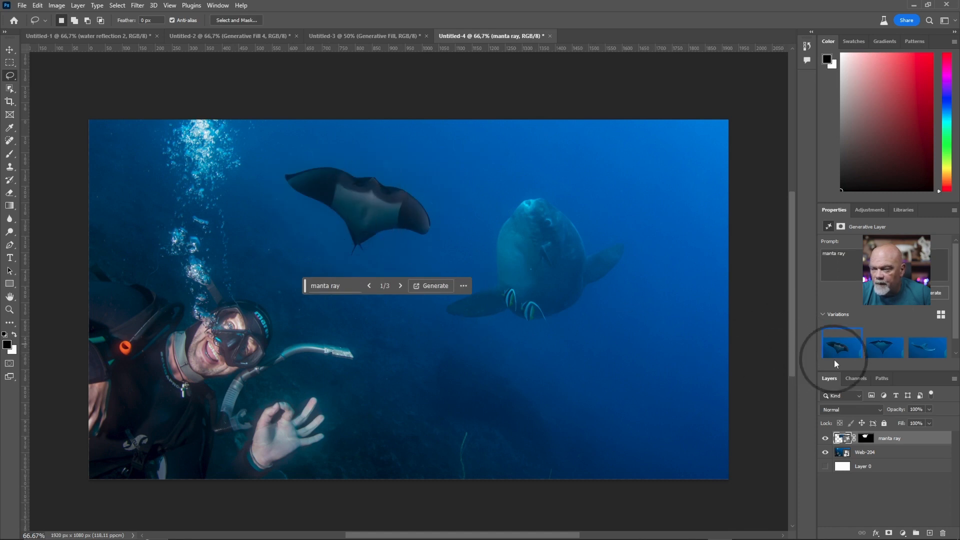
# Step: Compare the manta ray variations, choose the third one, and reduce the layer's opacity to 53% and fill to 98%
pyautogui.click(933, 347)
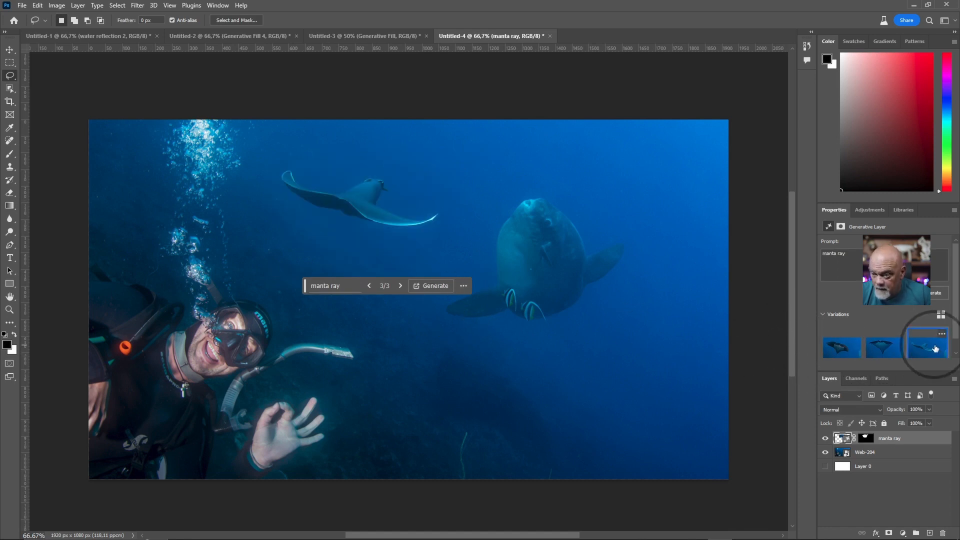
pyautogui.scroll(3, 353, 215)
pyautogui.scroll(-2, 352, 216)
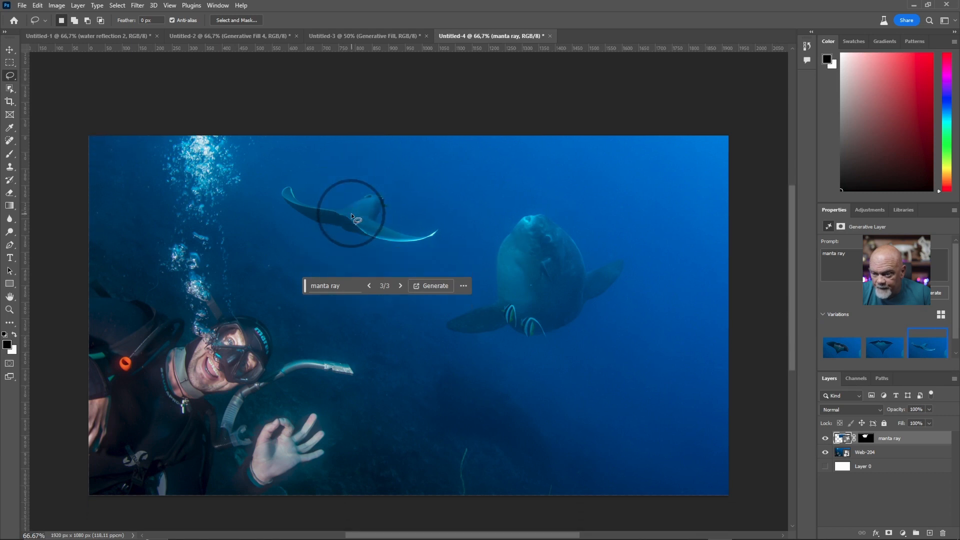
pyautogui.click(880, 348)
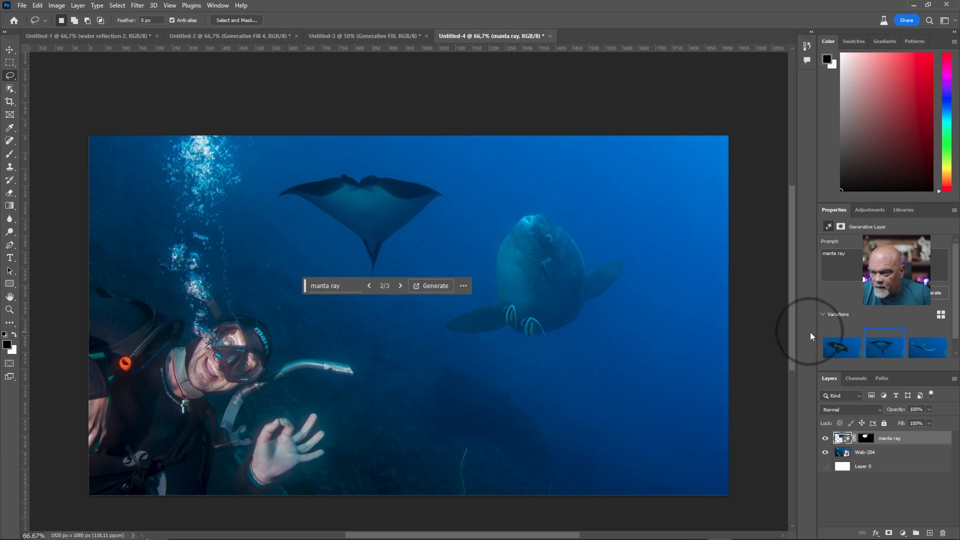
pyautogui.click(926, 347)
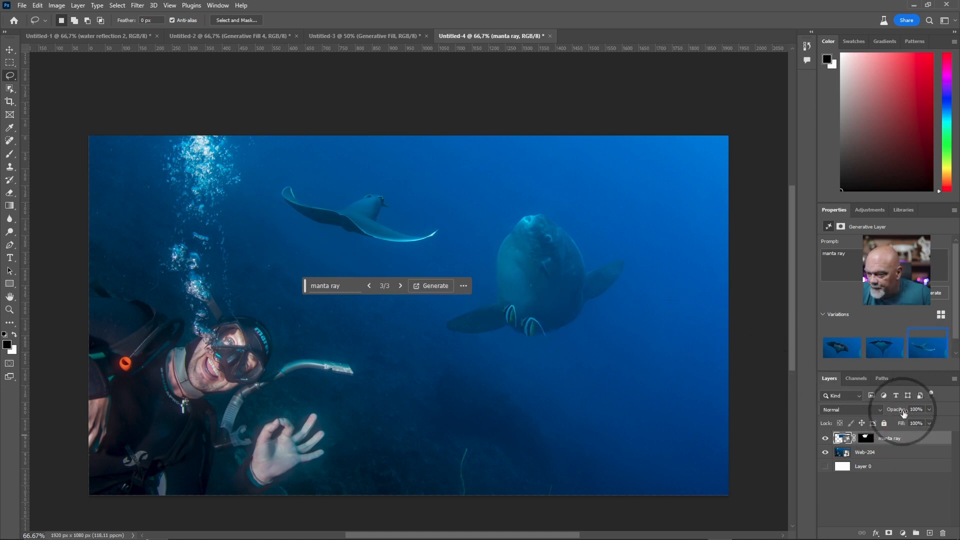
pyautogui.moveTo(897, 410); pyautogui.dragTo(926, 422)
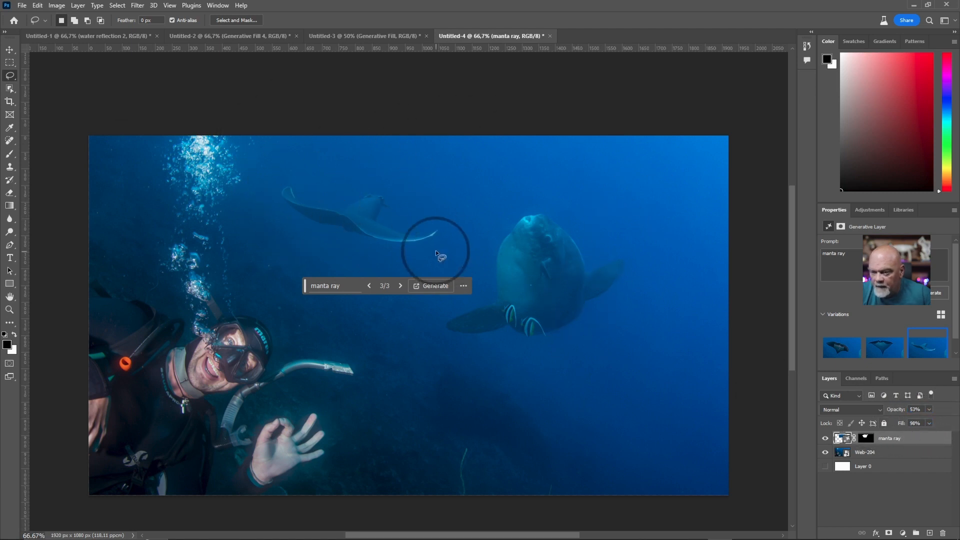
# Step: Compare the first and second manta ray variations at the reduced opacity and hide the manta ray layer
pyautogui.click(882, 350)
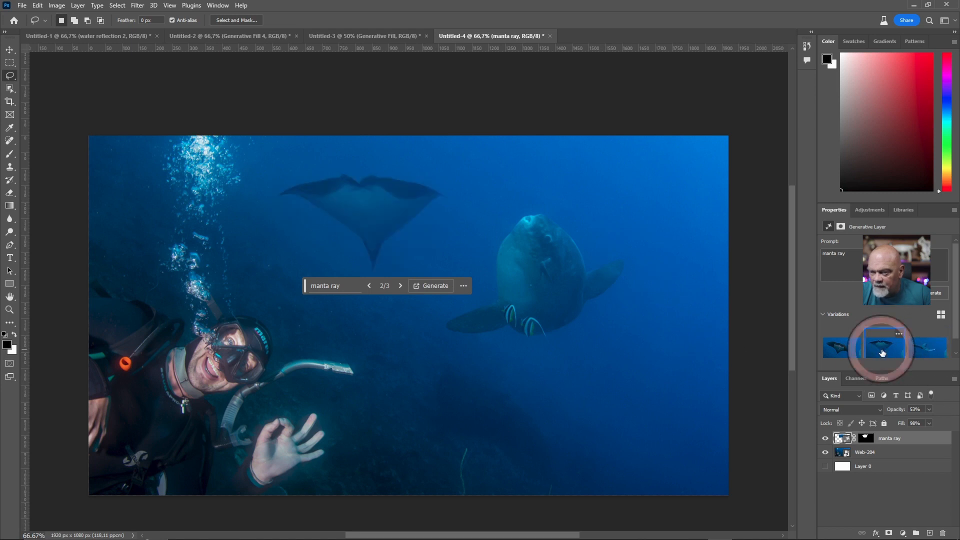
pyautogui.click(845, 346)
pyautogui.click(895, 350)
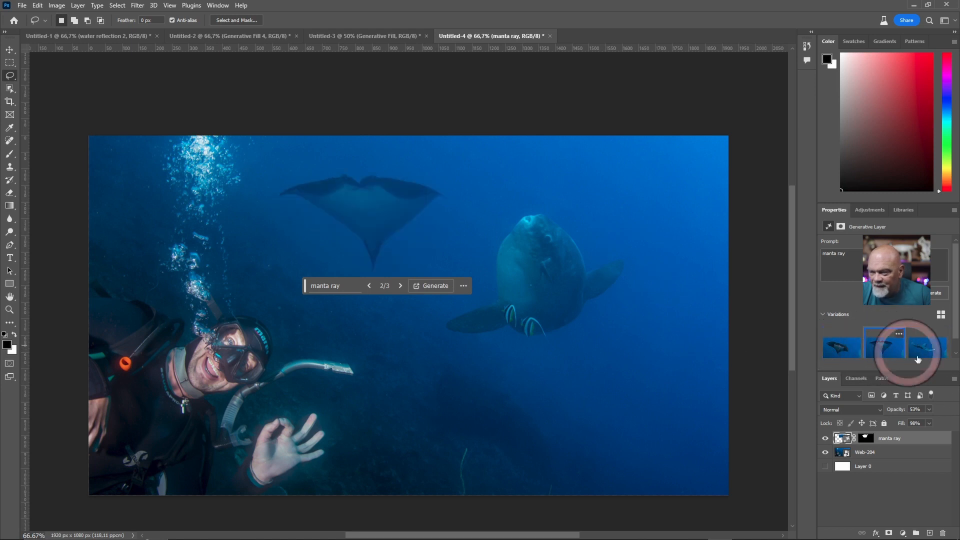
pyautogui.click(825, 438)
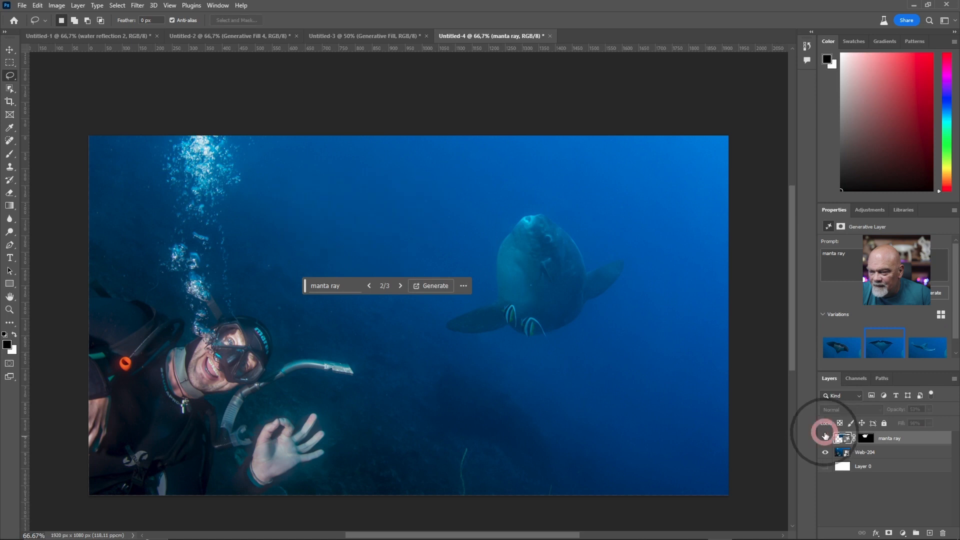
# Step: Replace the manta ray layer's prompt with "shark" and generate new variations
pyautogui.click(343, 287)
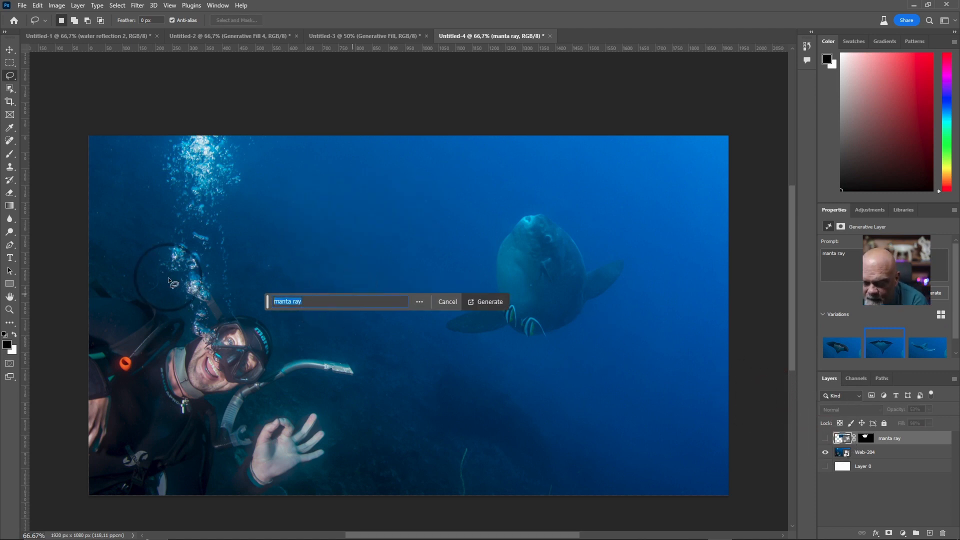
pyautogui.write('shark')
pyautogui.press('Return')
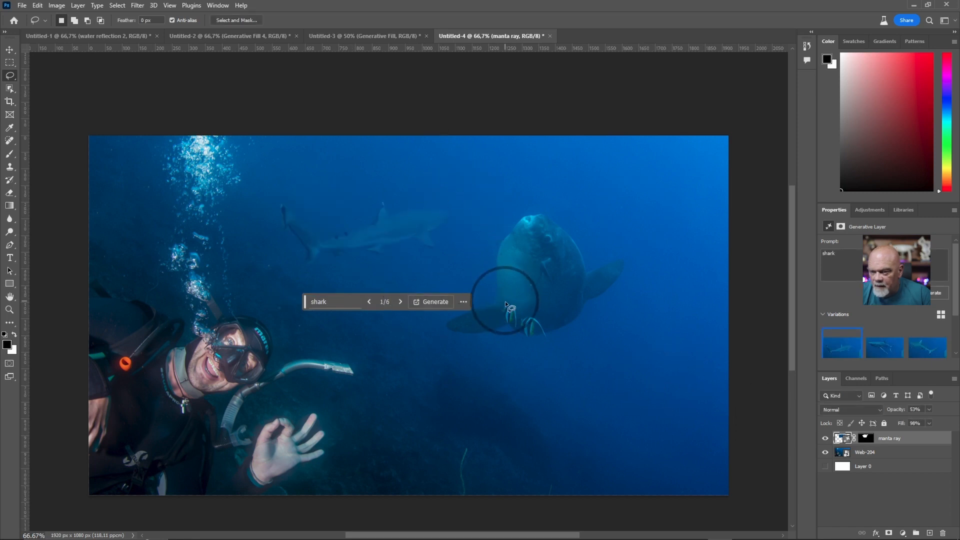
# Step: Compare the shark variations, choose the second one, and set the layer's fill to 78% and opacity to 67%
pyautogui.click(884, 344)
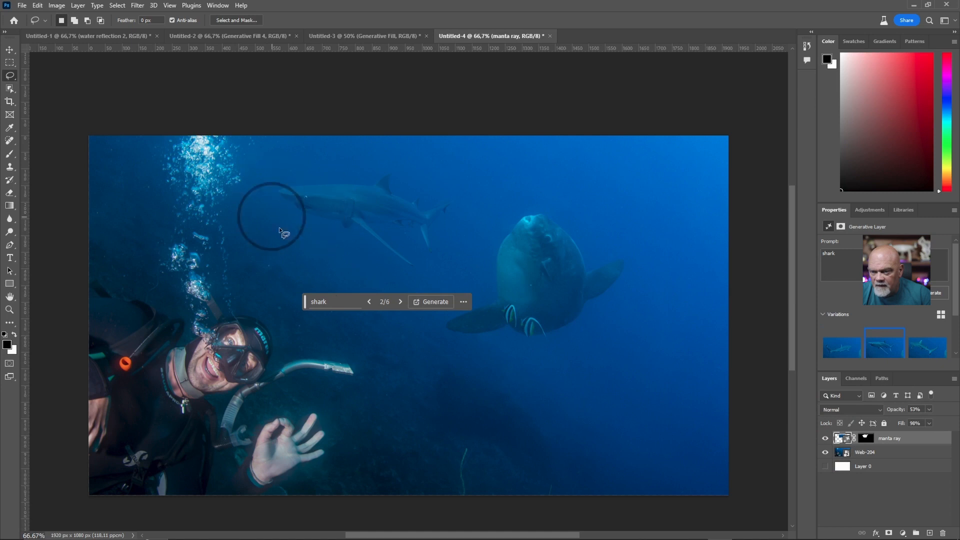
pyautogui.click(925, 354)
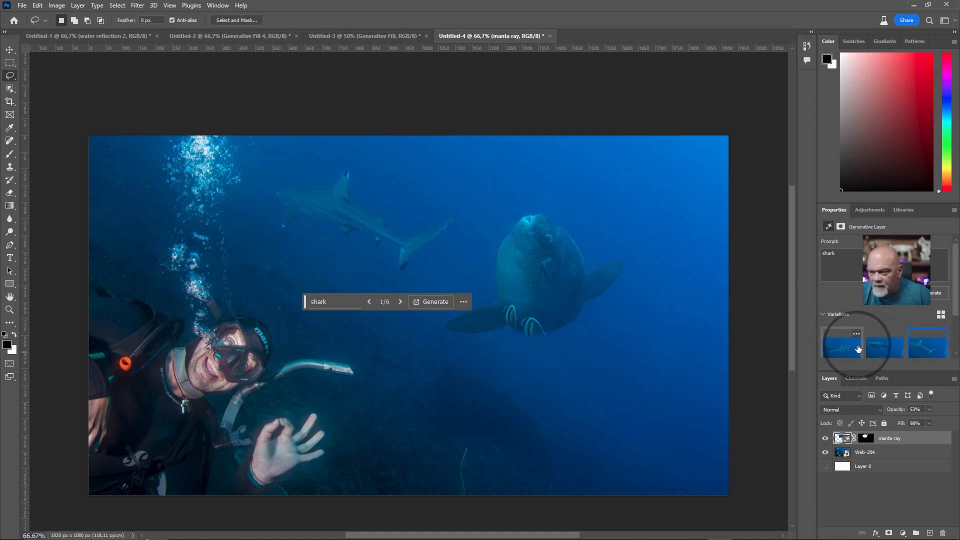
pyautogui.click(880, 342)
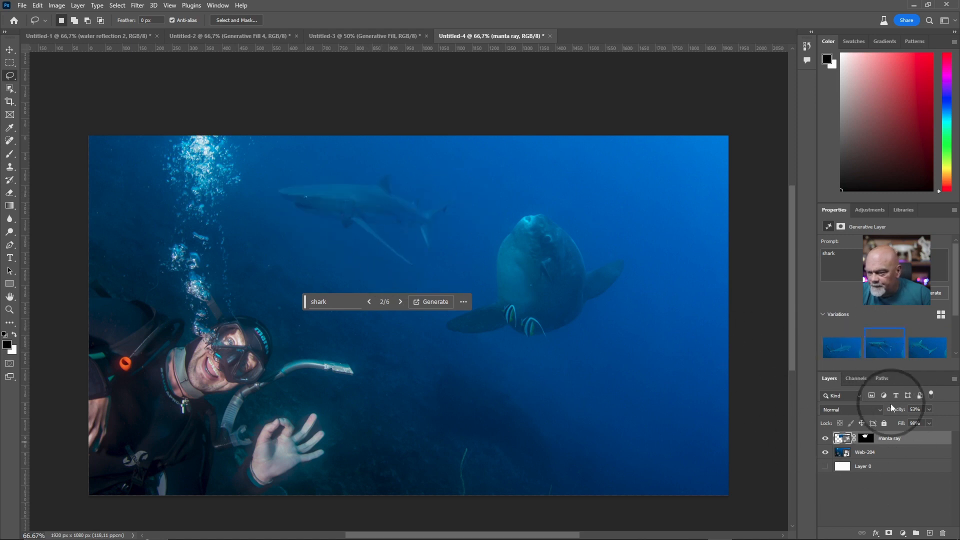
pyautogui.moveTo(902, 424); pyautogui.dragTo(840, 407)
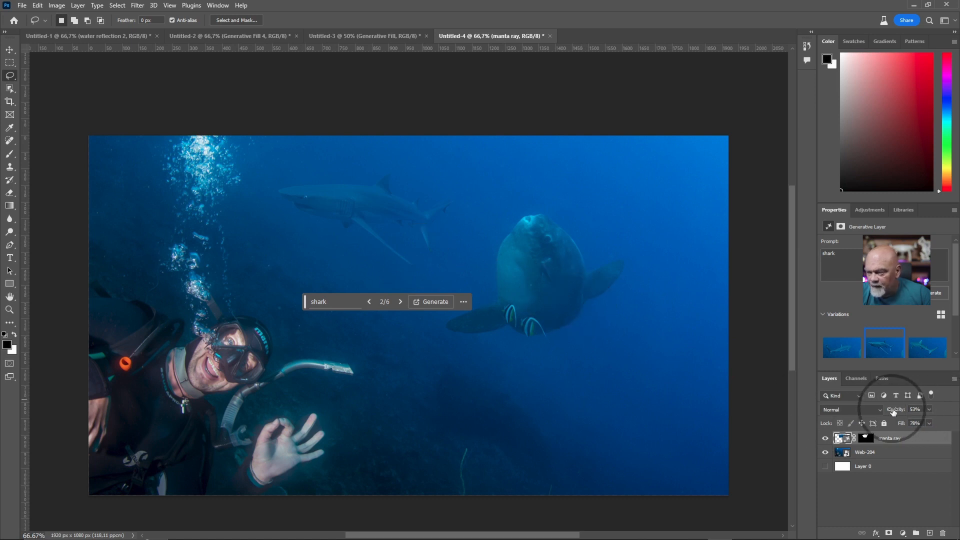
pyautogui.moveTo(893, 411); pyautogui.dragTo(899, 411)
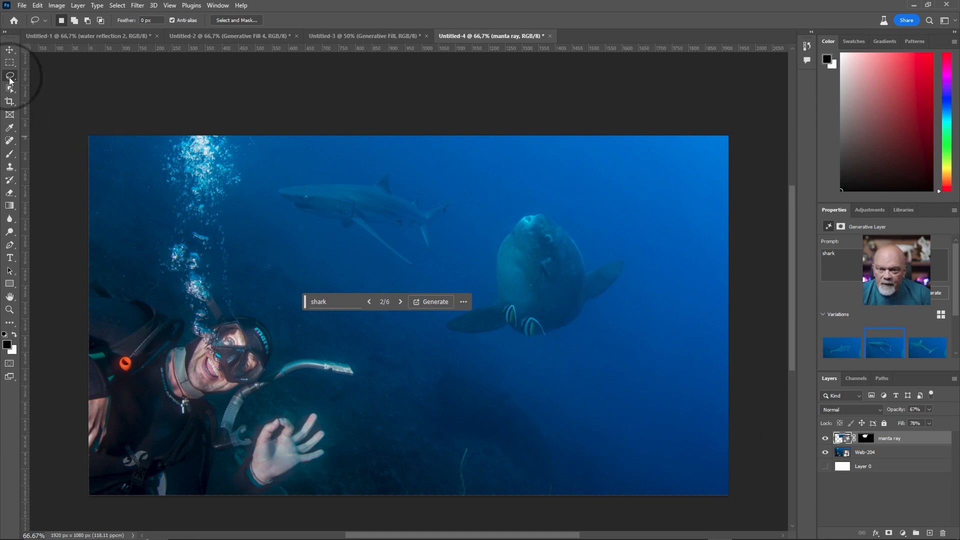
# Step: Lasso an area below the sunfish, run Generative Fill with the prompt "seqa turtle" and choose the third variation
pyautogui.moveTo(621, 365)
pyautogui.mouseDown()
pyautogui.moveTo(466, 392)
pyautogui.moveTo(510, 441)
pyautogui.moveTo(621, 478)
pyautogui.moveTo(629, 373)
pyautogui.mouseUp()
pyautogui.write('seqa turtle')
pyautogui.press('Return')
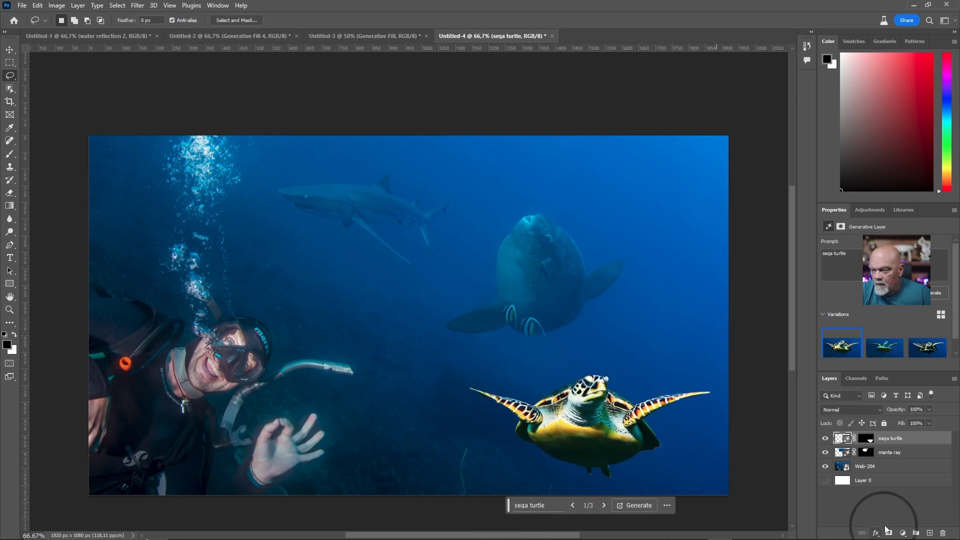
pyautogui.click(884, 349)
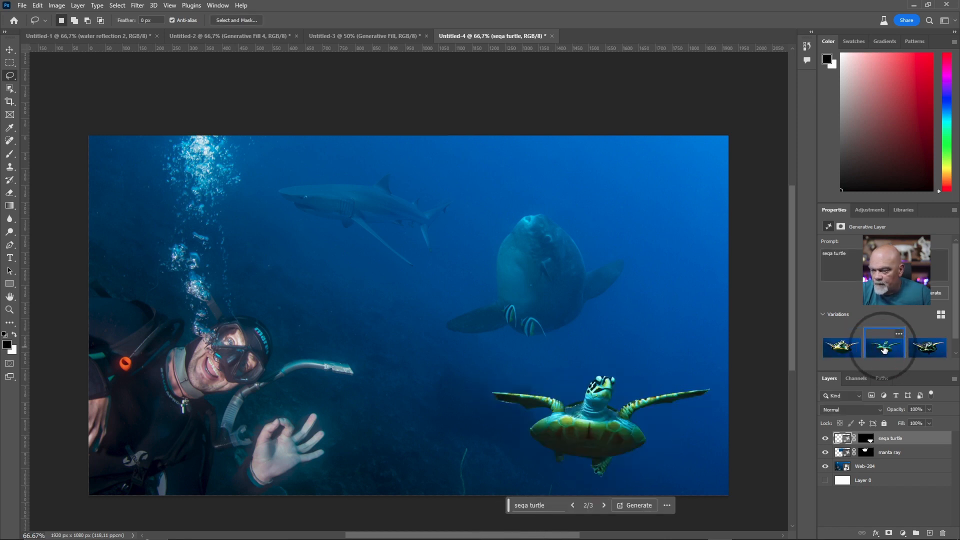
pyautogui.click(929, 343)
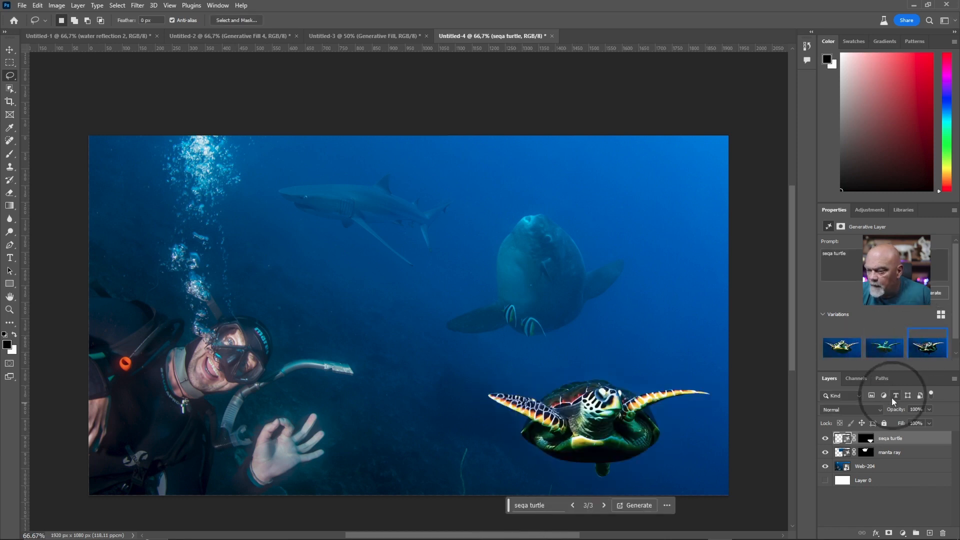
# Step: Set the sea turtle layer's opacity to 63% and its fill to 84%
pyautogui.moveTo(898, 412); pyautogui.dragTo(883, 400)
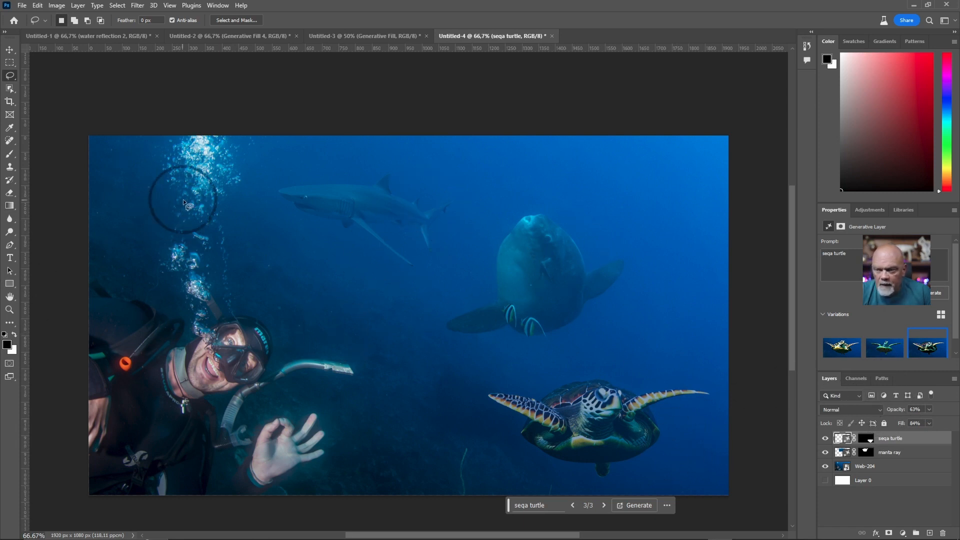
# Step: Extend the canvas slightly beyond the photo's left edge beside the diver using Generative Expand without a prompt, and choose the second variation
pyautogui.click(9, 63)
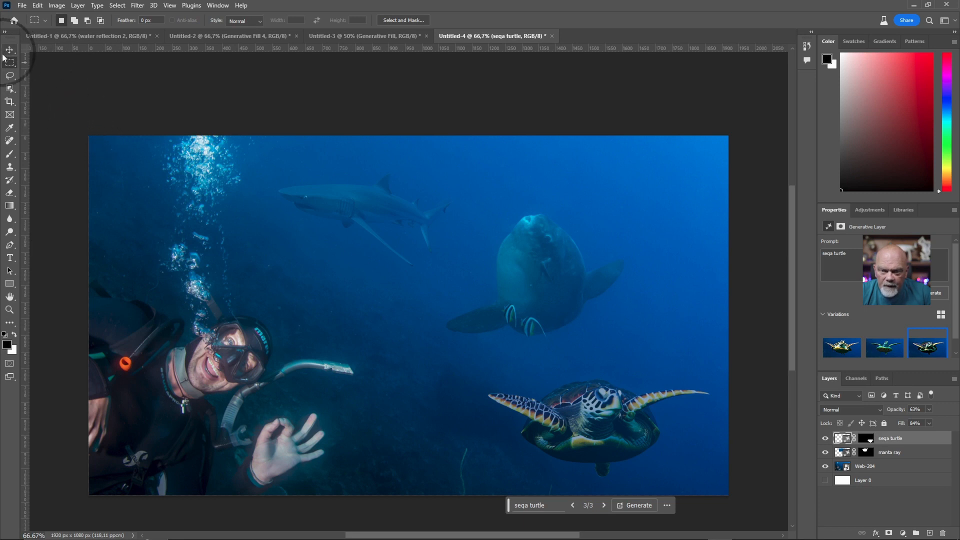
pyautogui.click(10, 101)
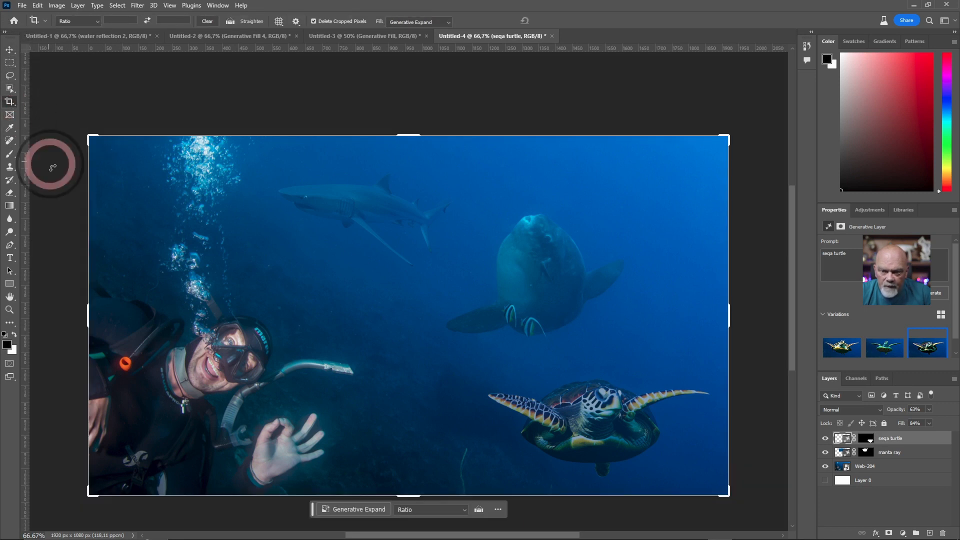
pyautogui.moveTo(88, 315); pyautogui.dragTo(80, 320)
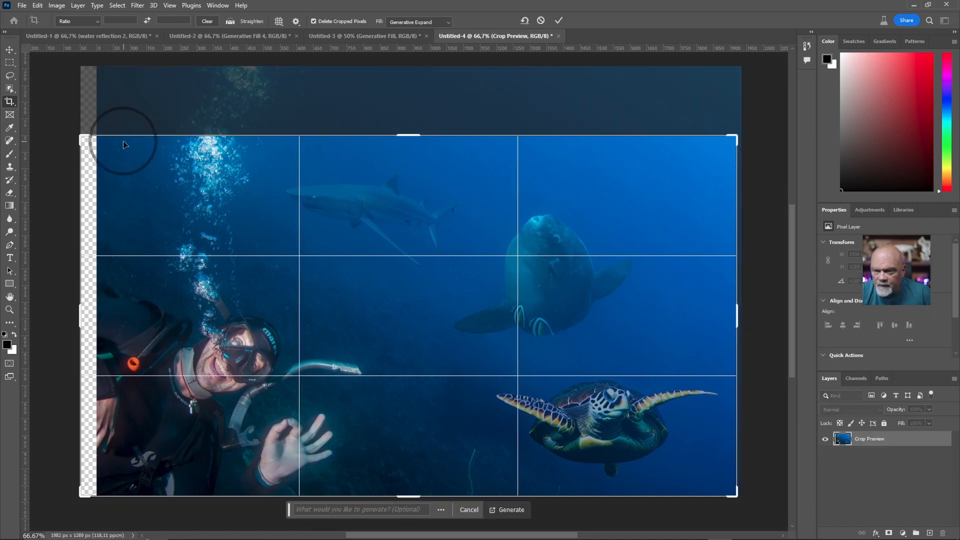
pyautogui.click(500, 509)
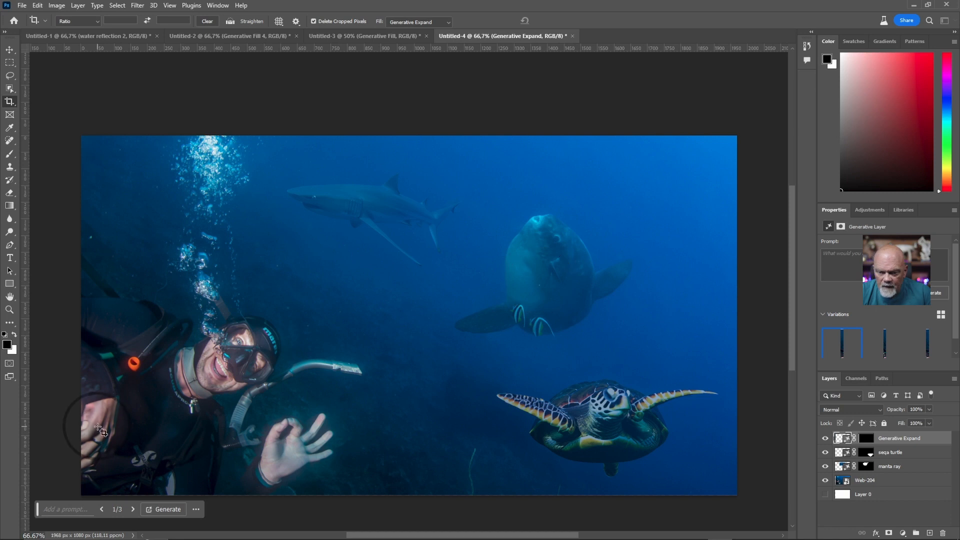
pyautogui.click(884, 351)
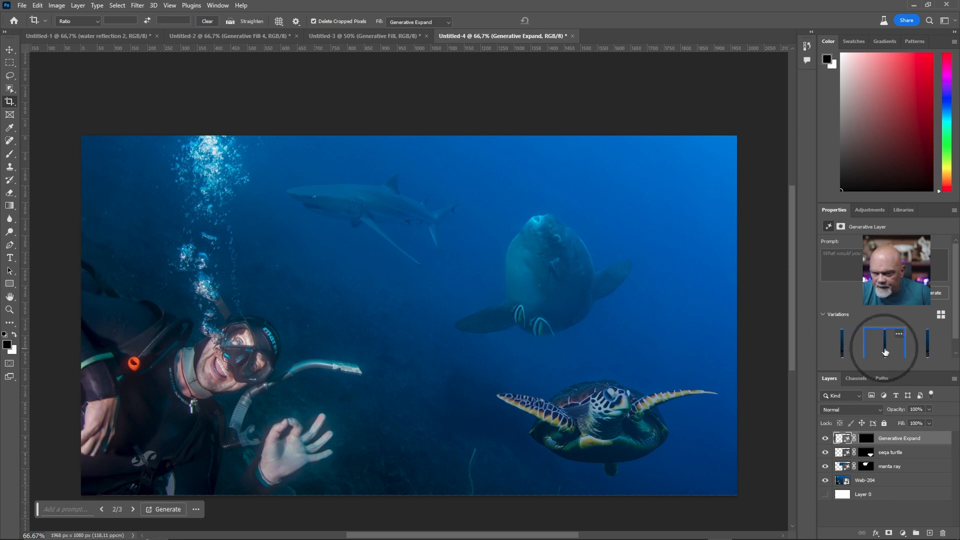
pyautogui.click(924, 345)
pyautogui.click(885, 344)
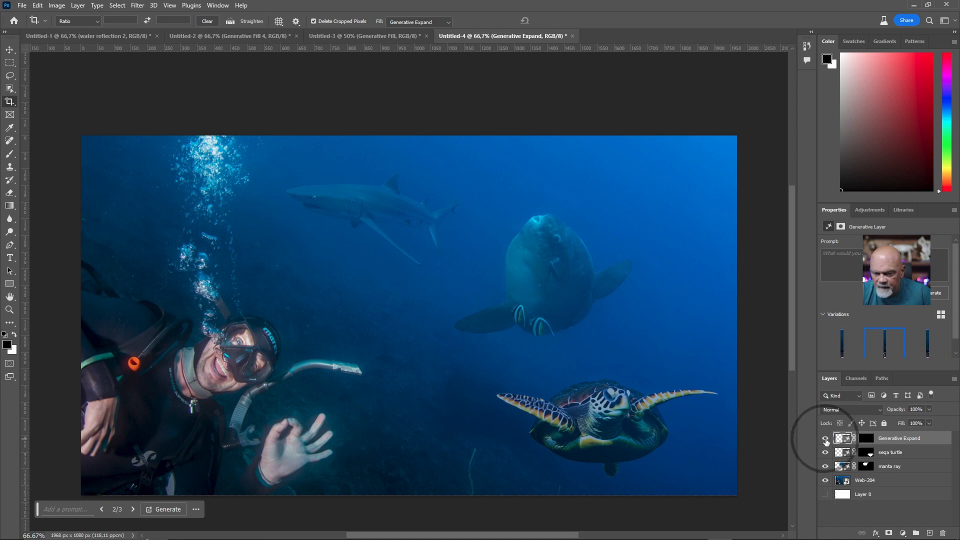
# Step: Compare the diver photo with and without the Generative Expand layer
pyautogui.click(824, 440)
pyautogui.click(825, 439)
pyautogui.click(825, 439)
pyautogui.click(824, 439)
pyautogui.click(825, 439)
pyautogui.click(825, 440)
pyautogui.click(825, 439)
pyautogui.click(826, 439)
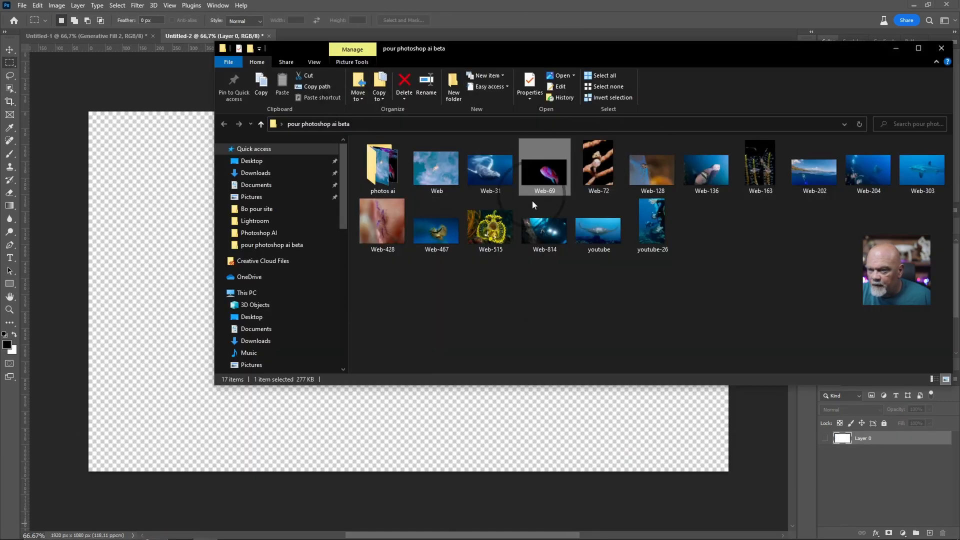
# Step: Place the Web-31 humpback whale photo from the pour photoshop ai beta folder onto the blank 1920 x 1080 px canvas
pyautogui.moveTo(490, 170); pyautogui.dragTo(450, 407)
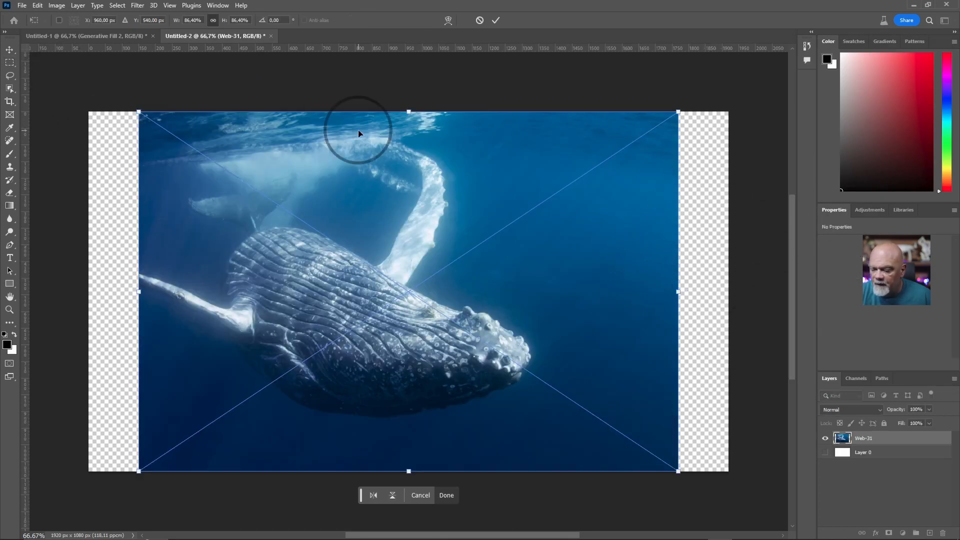
pyautogui.press('Return')
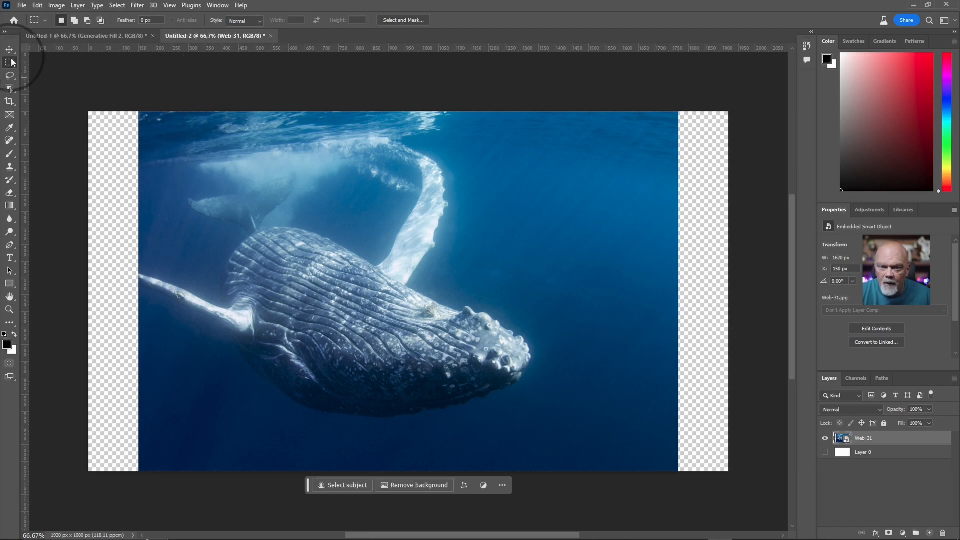
# Step: Fill the empty strip along the whale photo's left side with Generative Fill, overlapping the photo slightly, without a prompt, and choose the second variation
pyautogui.moveTo(88, 111); pyautogui.dragTo(167, 488)
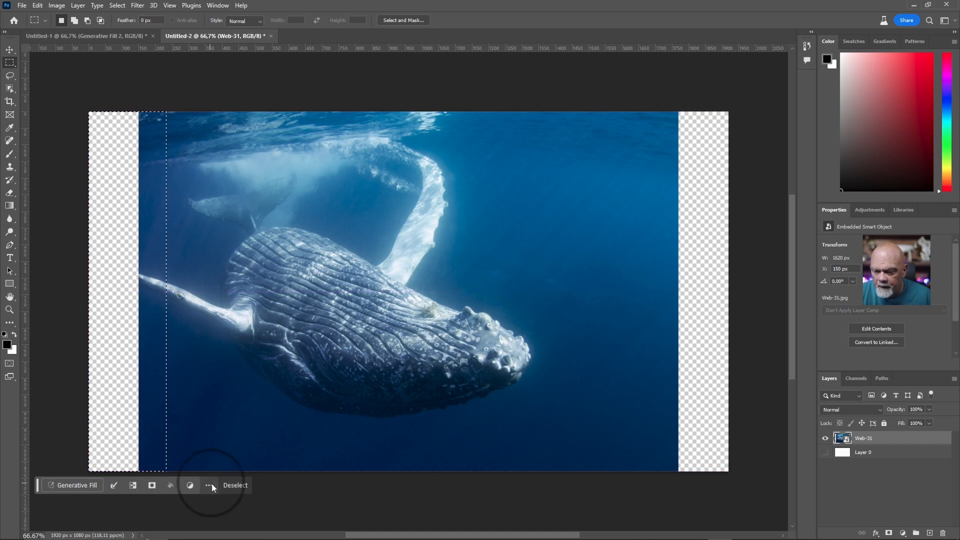
pyautogui.click(76, 485)
pyautogui.click(255, 484)
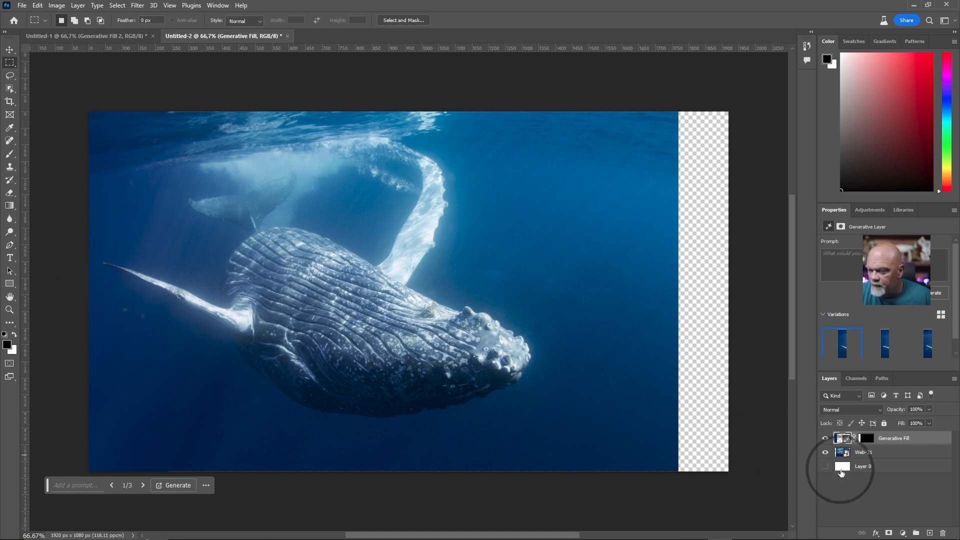
pyautogui.click(882, 352)
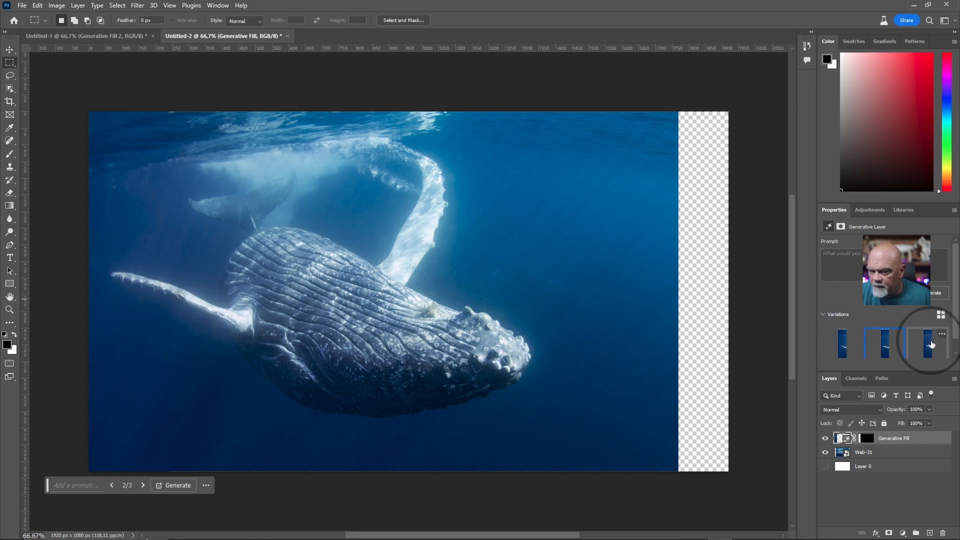
pyautogui.click(885, 345)
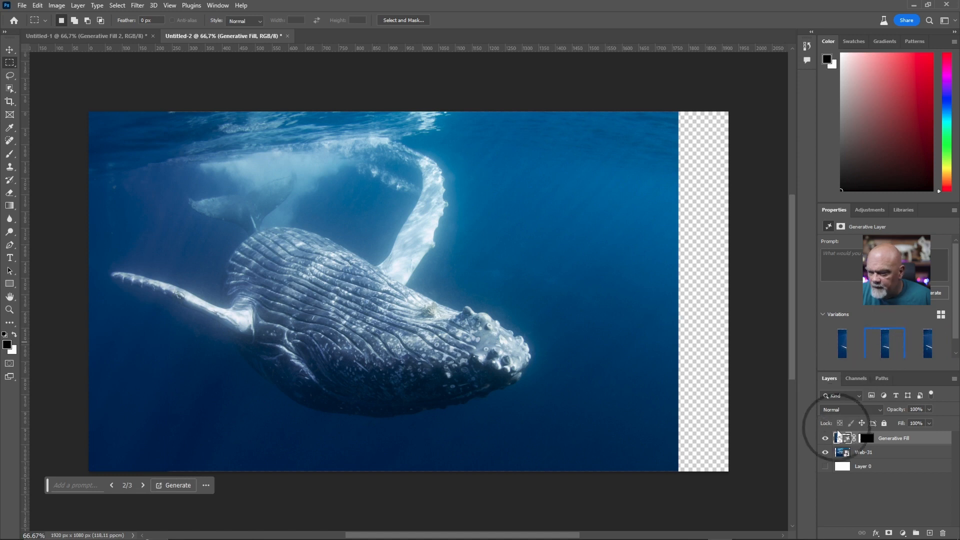
# Step: Examine the generated left strip by toggling the visibility of the Web-31 and Generative Fill layers
pyautogui.click(825, 453)
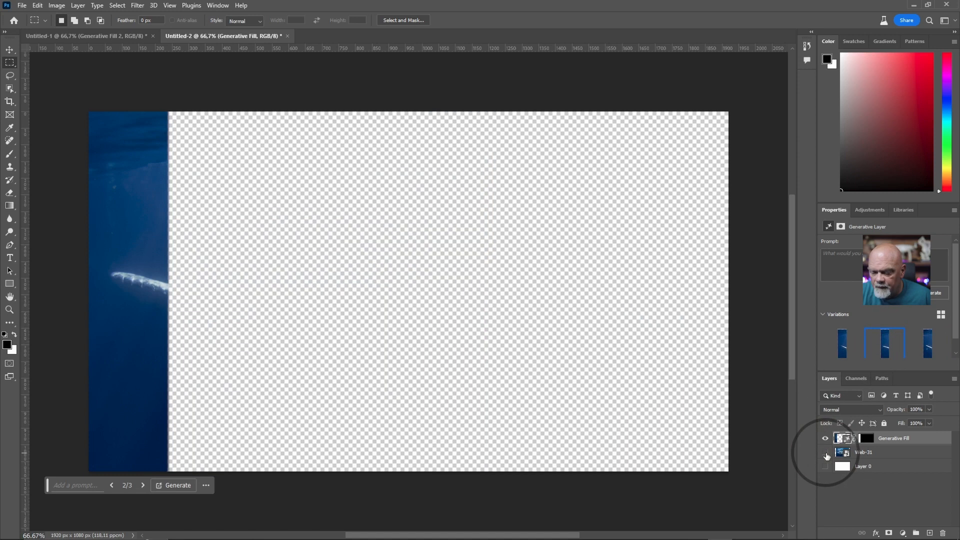
pyautogui.click(825, 453)
pyautogui.click(826, 438)
pyautogui.click(825, 438)
pyautogui.click(826, 438)
pyautogui.click(826, 438)
pyautogui.click(826, 438)
pyautogui.click(827, 438)
pyautogui.click(826, 438)
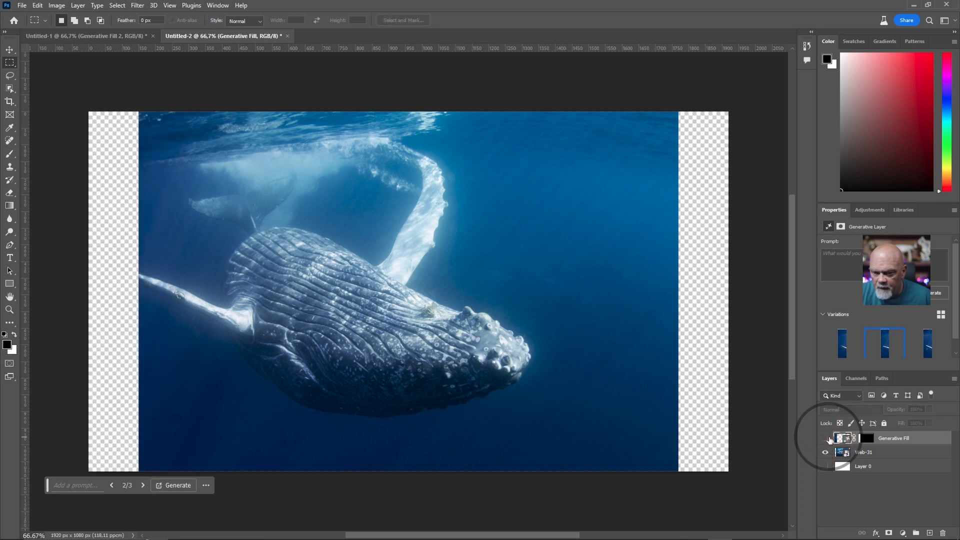
pyautogui.click(826, 438)
pyautogui.click(826, 438)
pyautogui.click(826, 439)
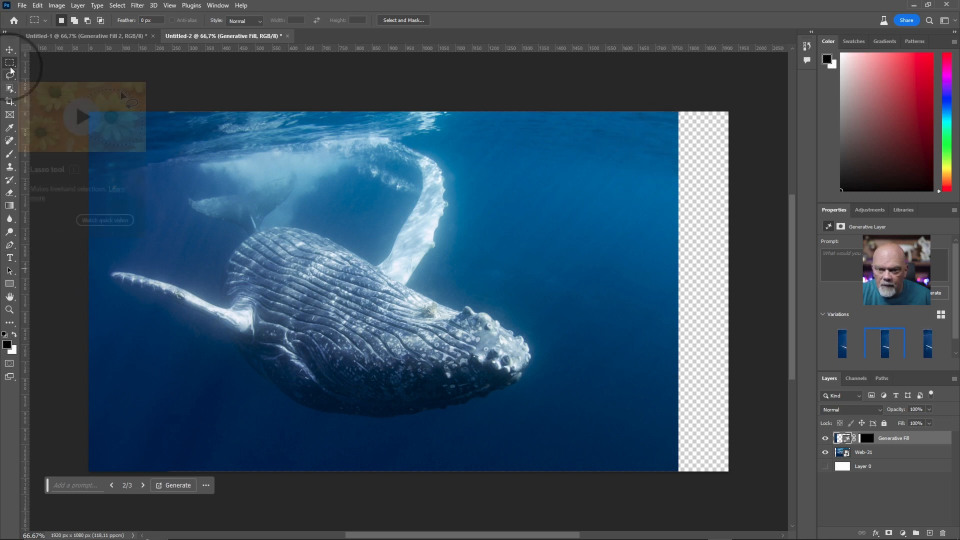
# Step: Fill the empty strip along the whale photo's right side with Generative Fill, overlapping the photo slightly, without a prompt
pyautogui.moveTo(745, 101); pyautogui.dragTo(658, 475)
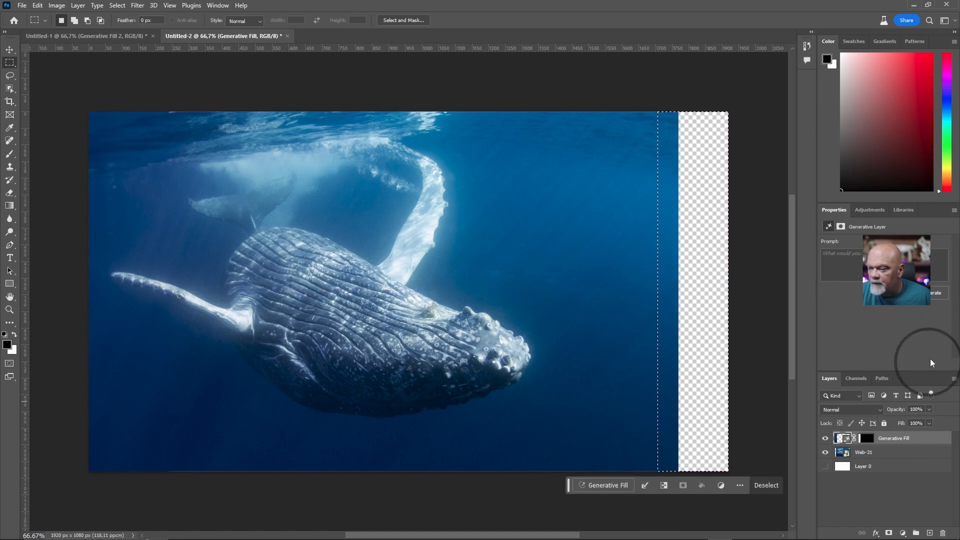
pyautogui.click(607, 486)
pyautogui.click(764, 487)
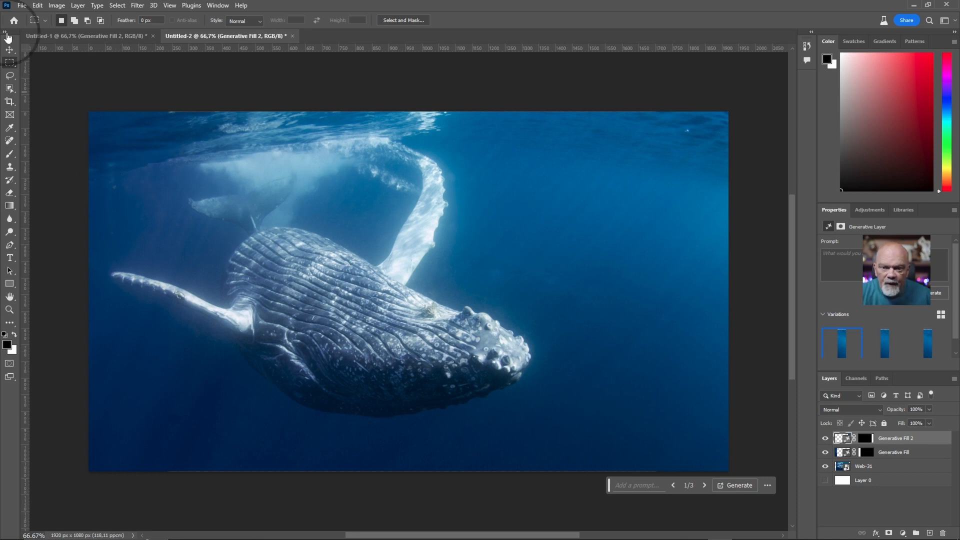
# Step: Lasso the outer end of the whale's left fin, run Generative Fill without a prompt, and generate a second set of variations
pyautogui.click(10, 76)
pyautogui.moveTo(95, 253)
pyautogui.mouseDown()
pyautogui.moveTo(129, 248)
pyautogui.moveTo(152, 302)
pyautogui.moveTo(97, 302)
pyautogui.moveTo(88, 253)
pyautogui.mouseUp()
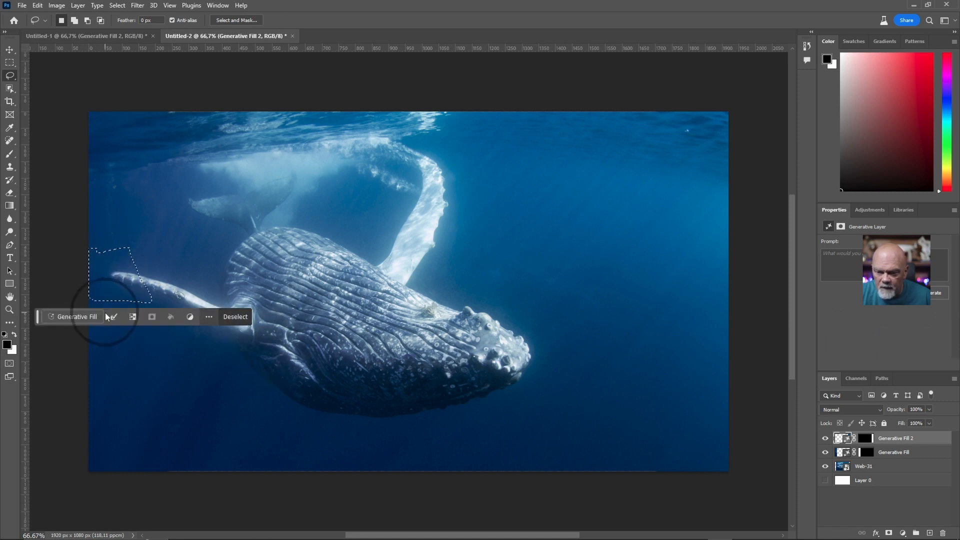
pyautogui.click(73, 316)
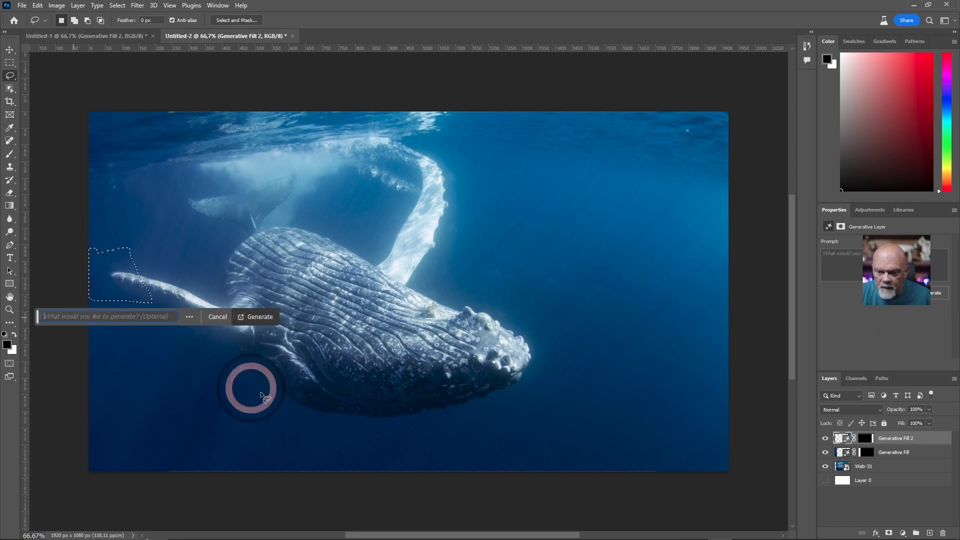
pyautogui.click(260, 319)
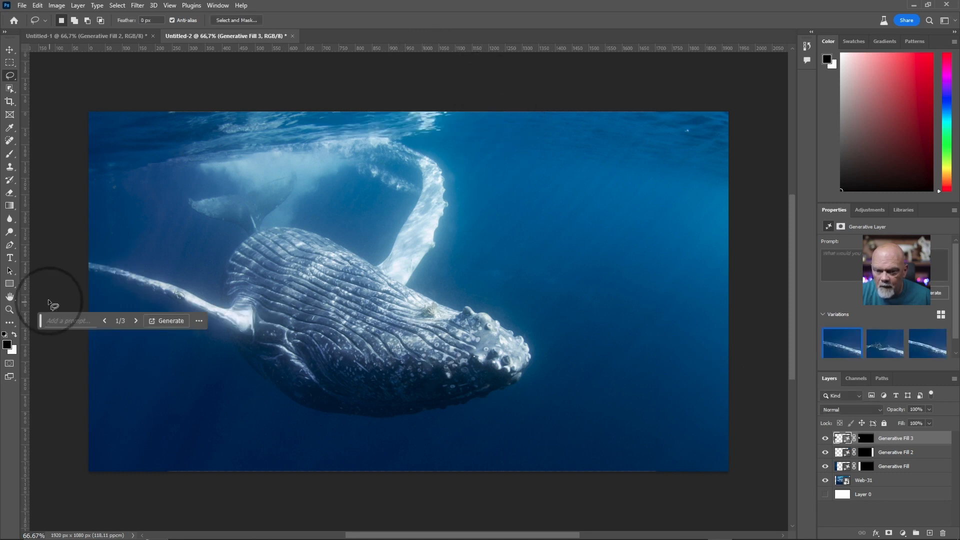
pyautogui.click(876, 353)
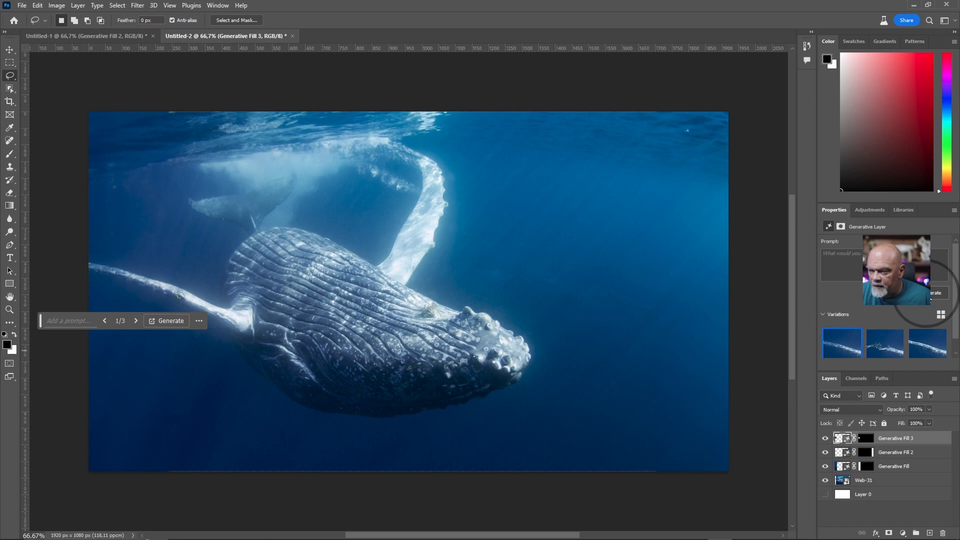
pyautogui.click(933, 294)
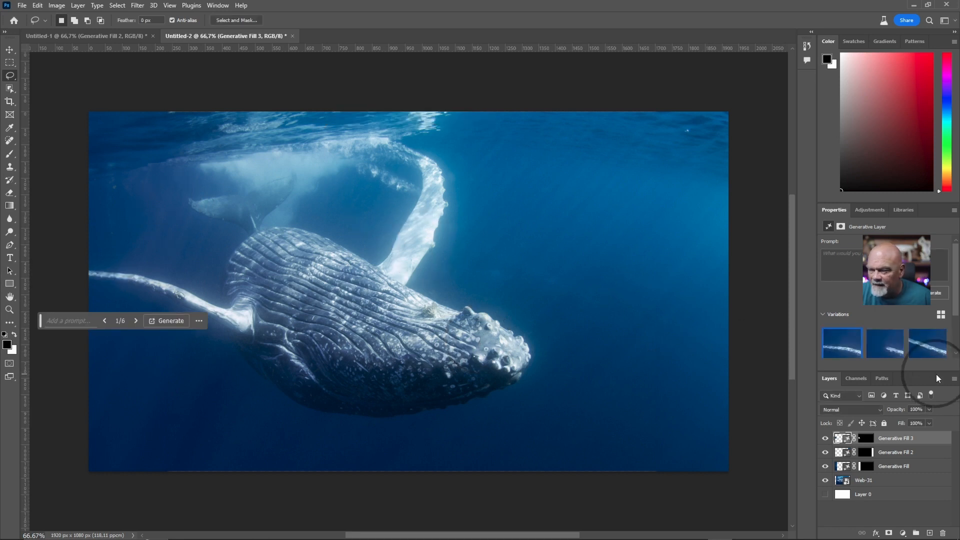
# Step: Compare the new fin variations against the earlier fin and hide the Generative Fill 3 layer
pyautogui.click(889, 353)
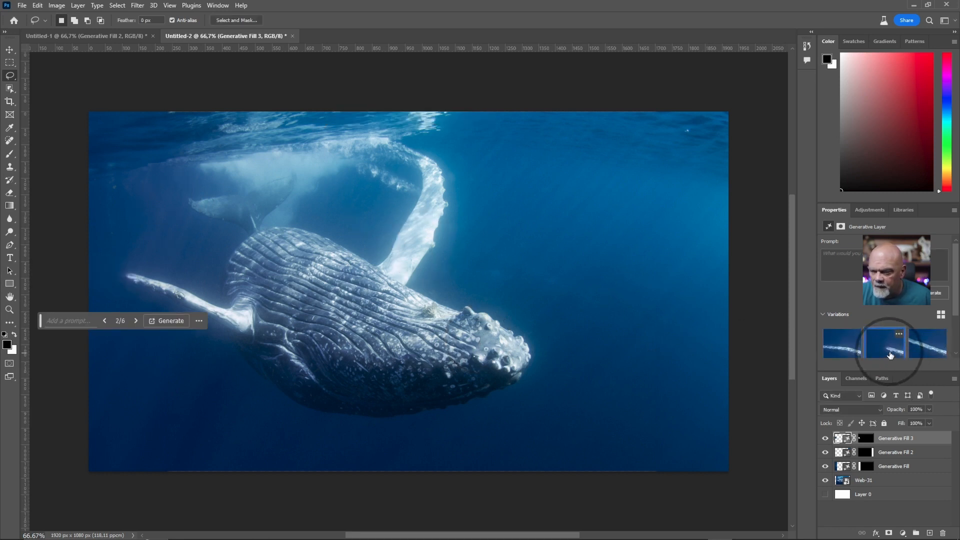
pyautogui.click(825, 442)
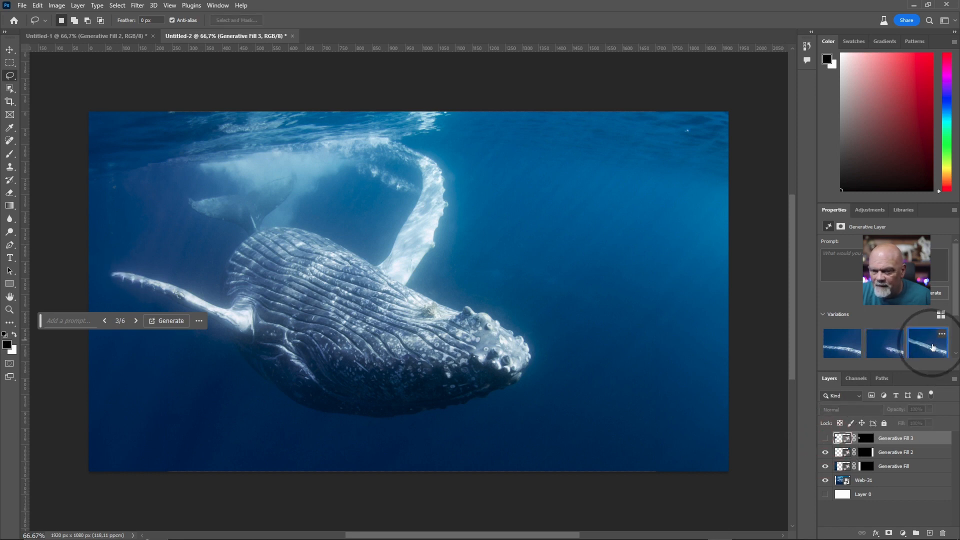
pyautogui.click(867, 348)
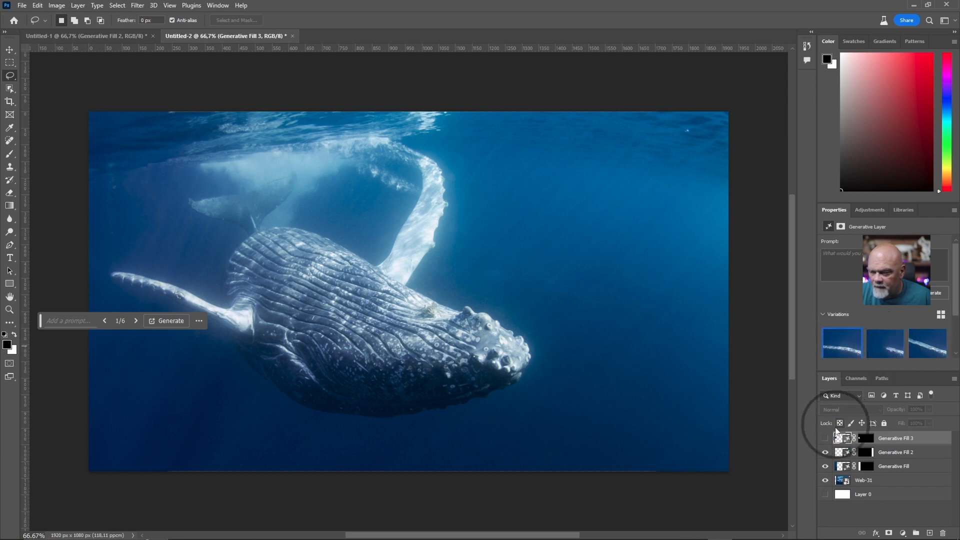
pyautogui.click(825, 437)
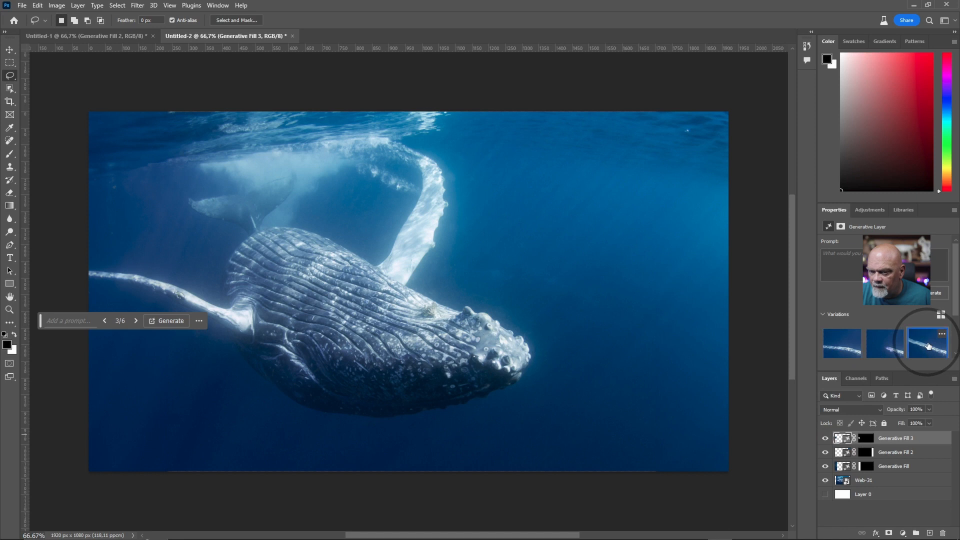
pyautogui.click(924, 341)
pyautogui.click(883, 347)
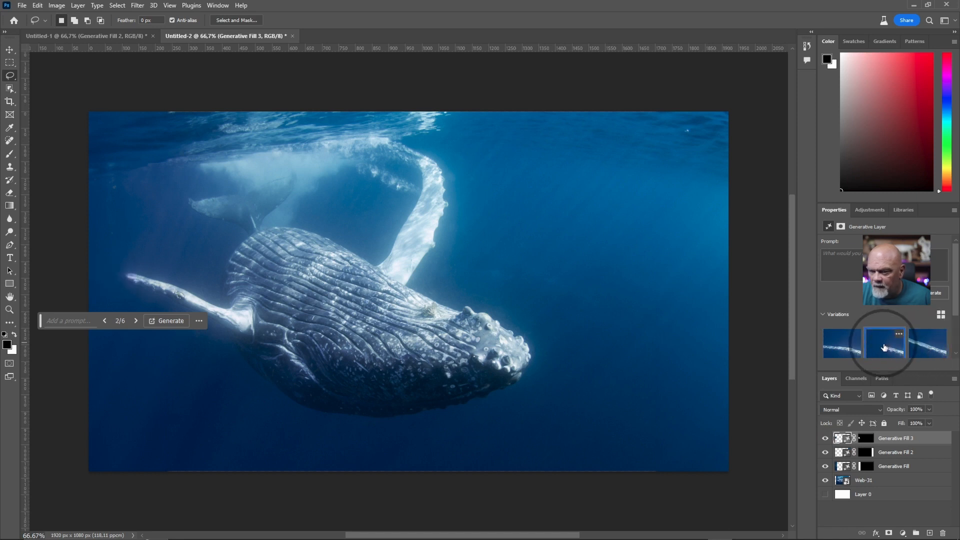
pyautogui.click(826, 439)
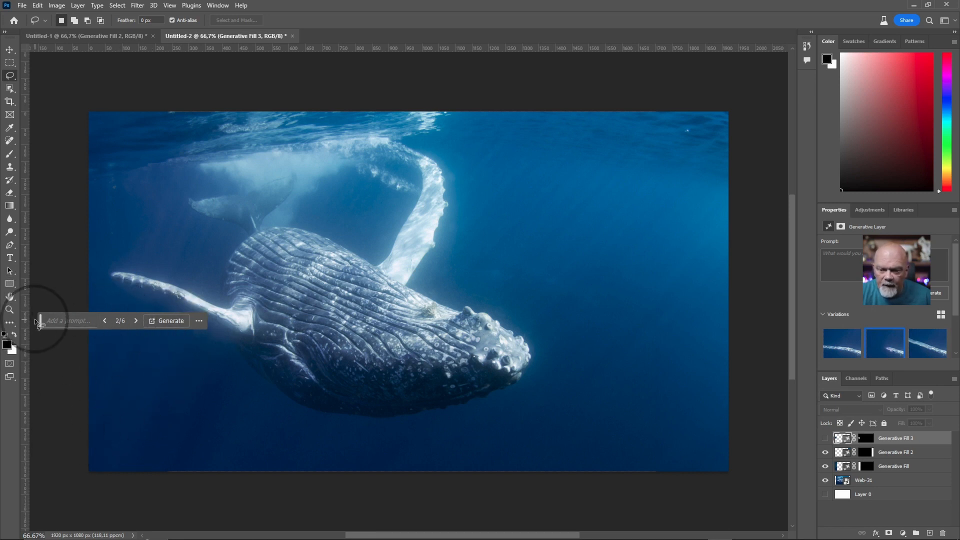
# Step: Lasso a smaller area tightly around the tip of the whale's left fin and run Generative Fill without a prompt
pyautogui.moveTo(41, 326); pyautogui.dragTo(67, 479)
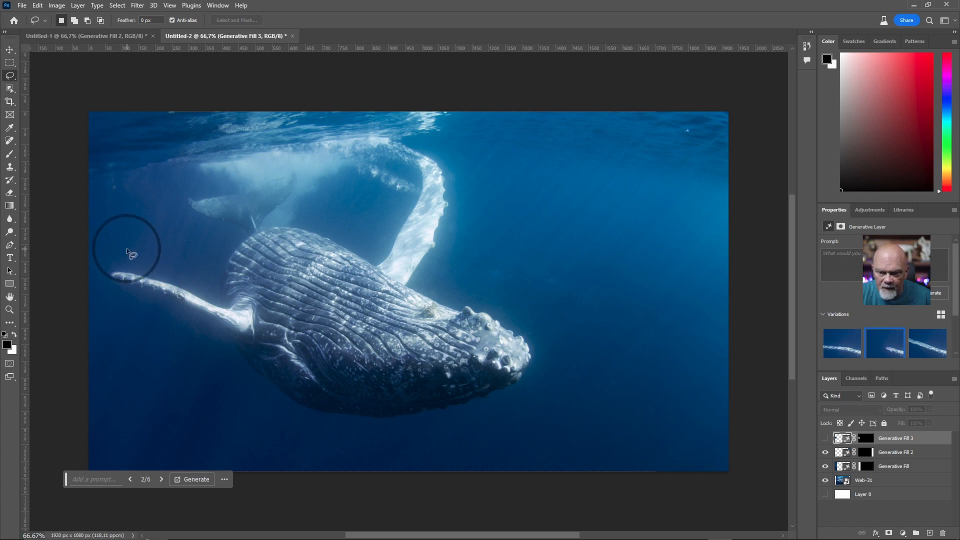
pyautogui.moveTo(127, 249); pyautogui.dragTo(100, 259)
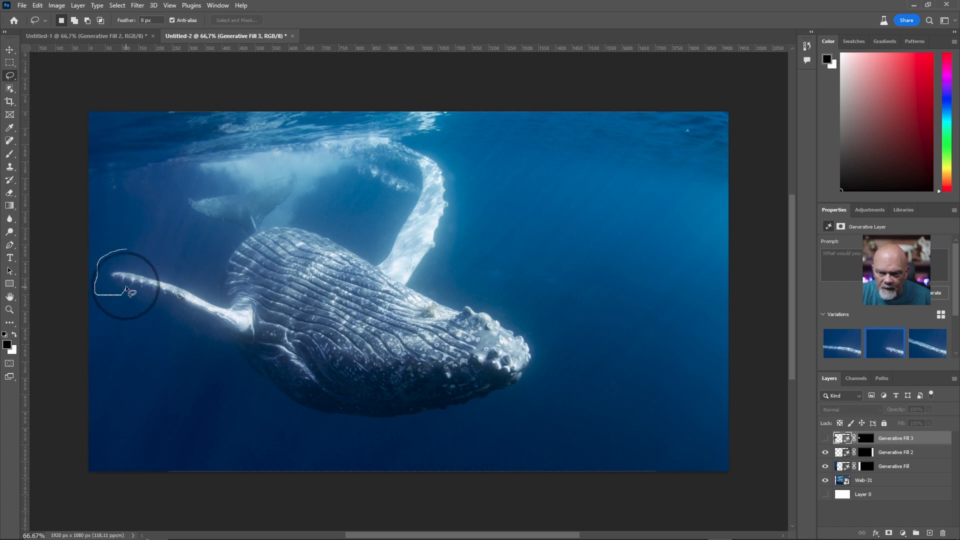
pyautogui.moveTo(126, 252); pyautogui.dragTo(128, 249)
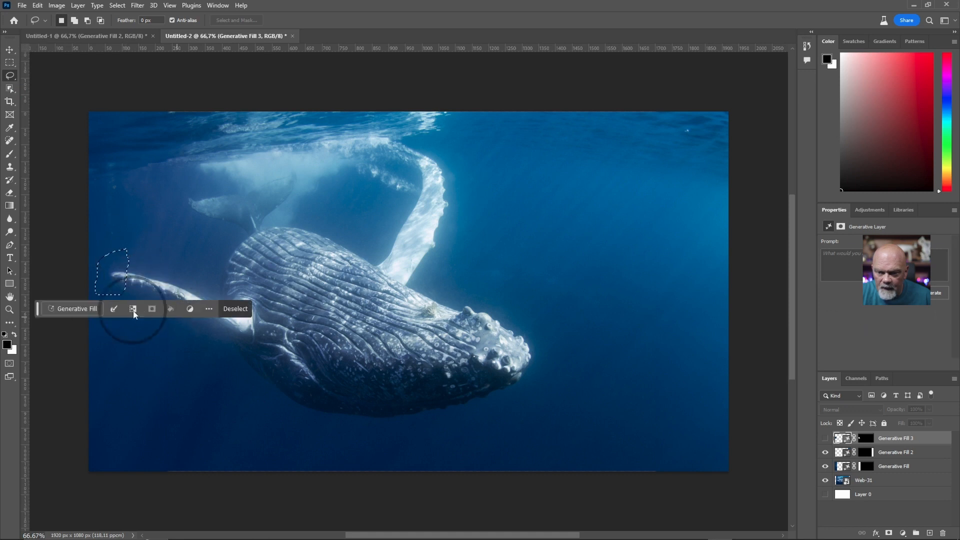
pyautogui.click(78, 308)
pyautogui.click(259, 307)
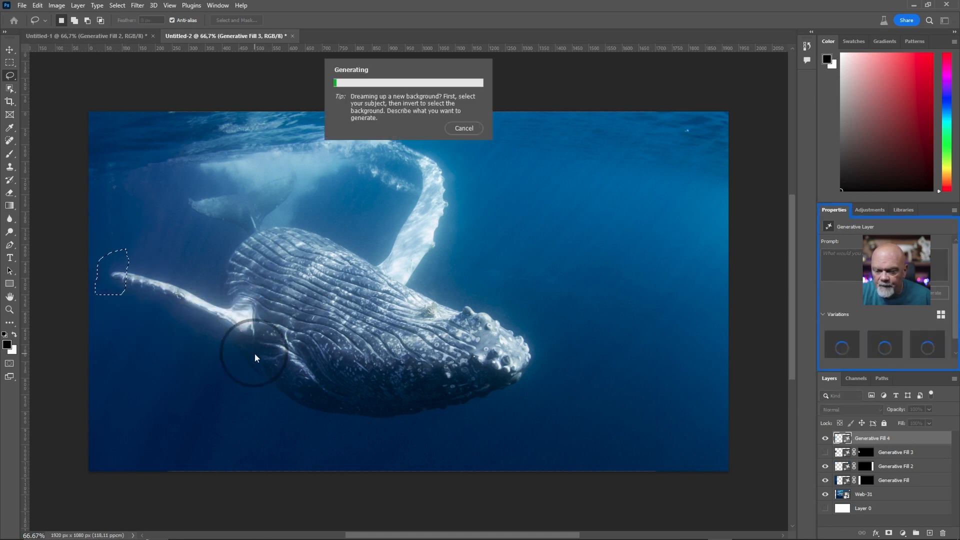